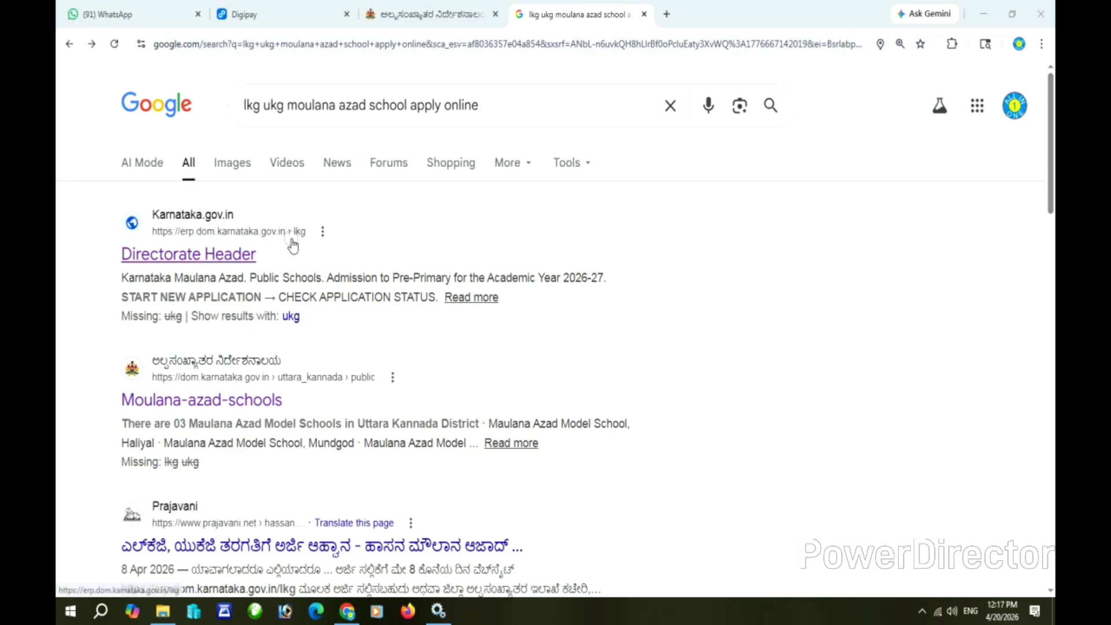
- Open the Directorate of Minorities site from Google and start a new LKG application
click(227, 259)
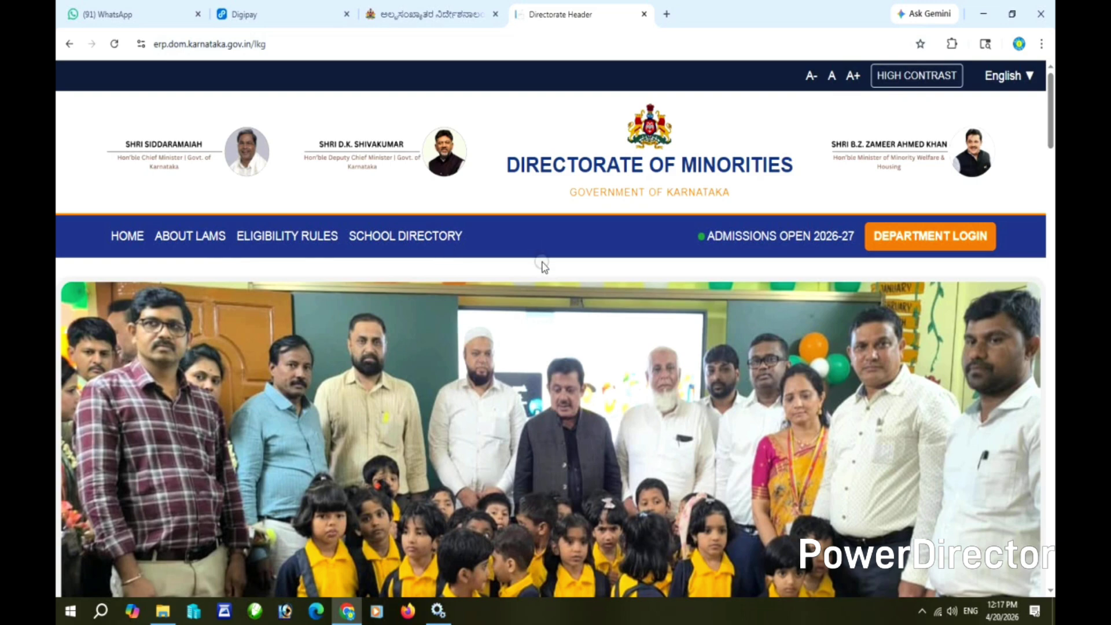
scroll(546, 266, down, 6)
scroll(547, 265, down, 4)
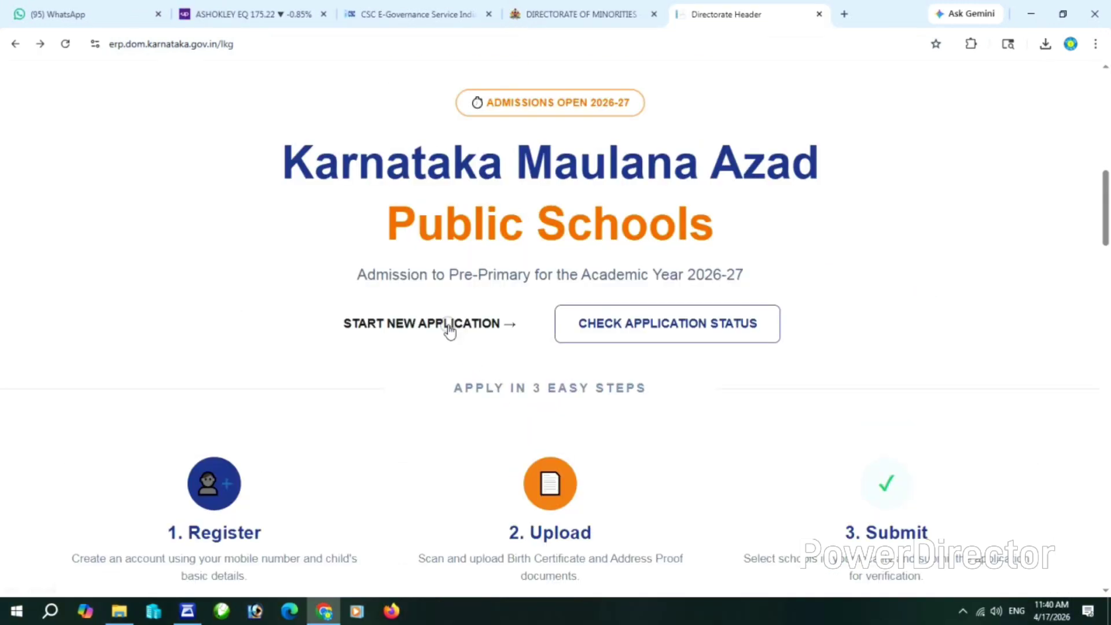
click(451, 330)
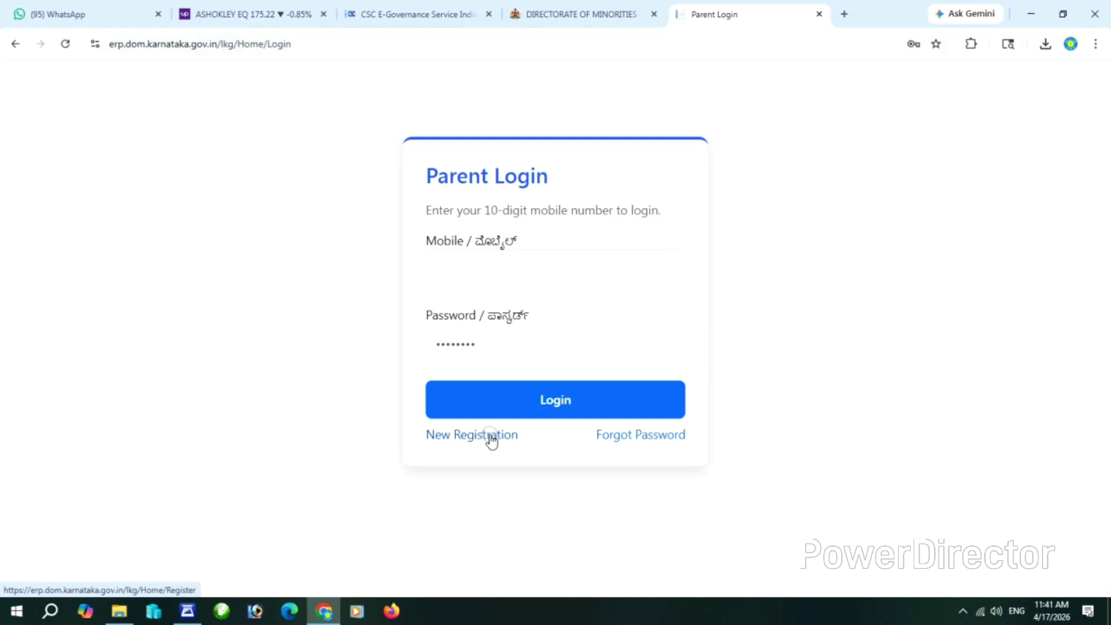
- Register a new parent account with the parent's name, mobile number and a matching password
click(491, 437)
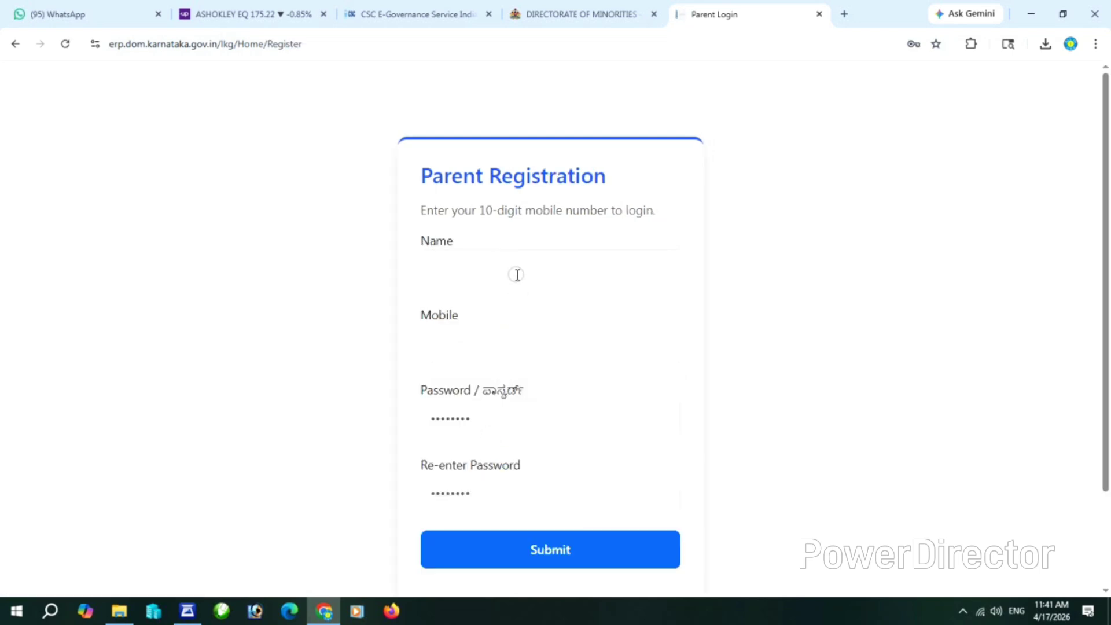
click(517, 274)
text(Jas)
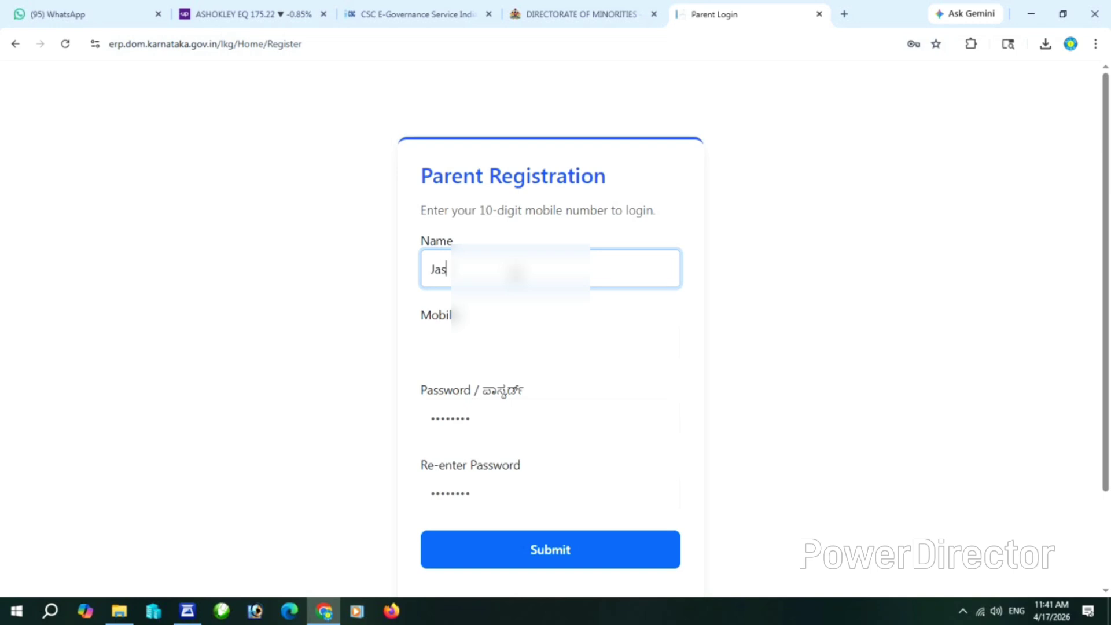
text(i...)
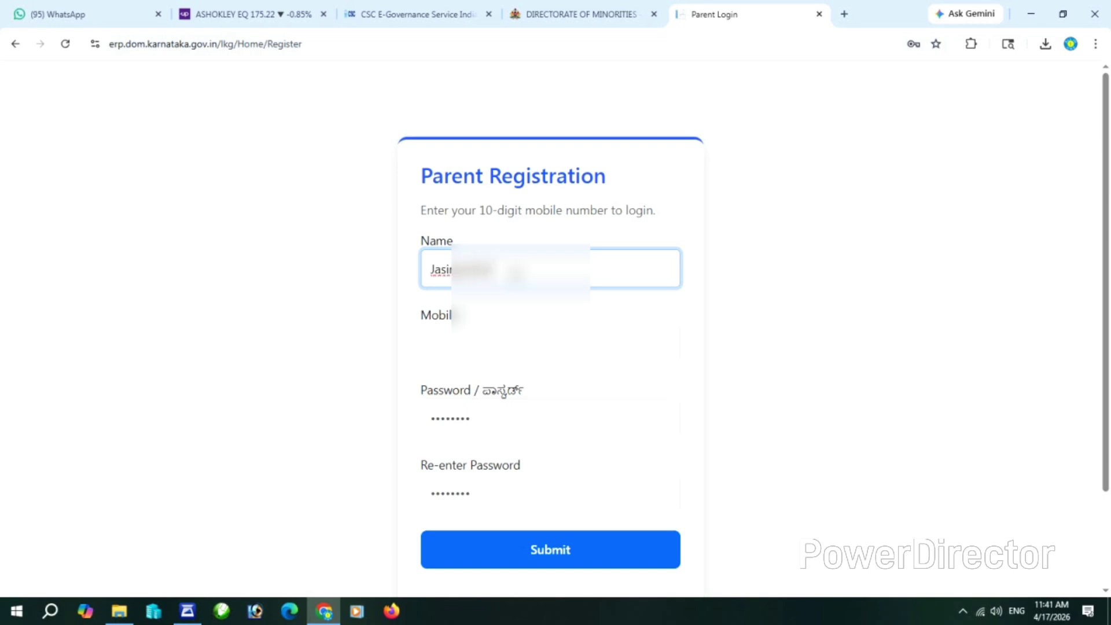
key(Tab)
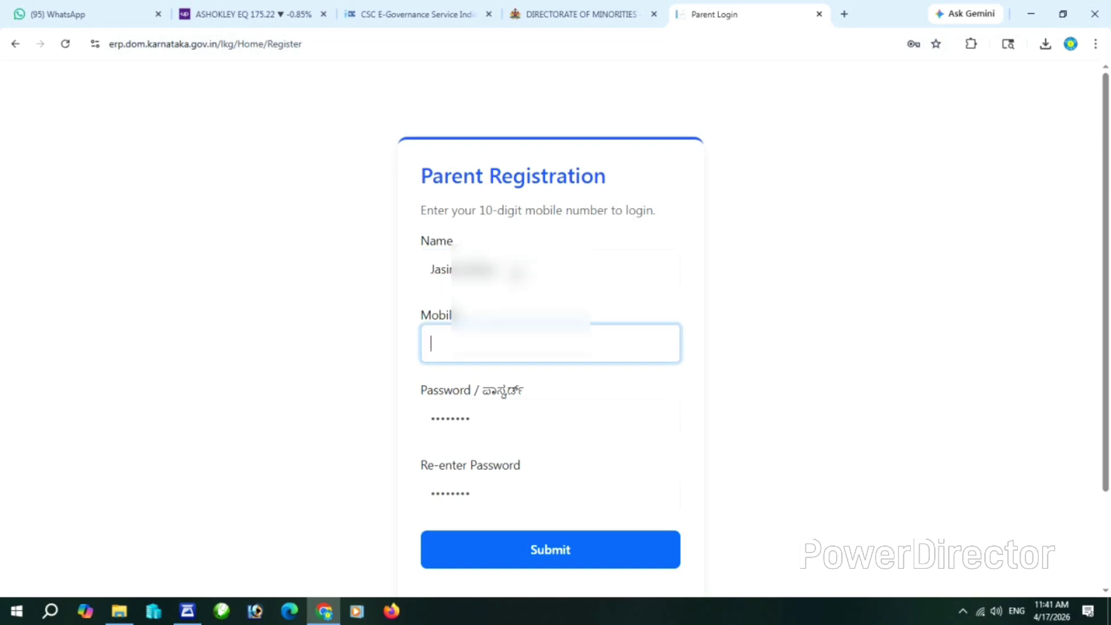
text(636......)
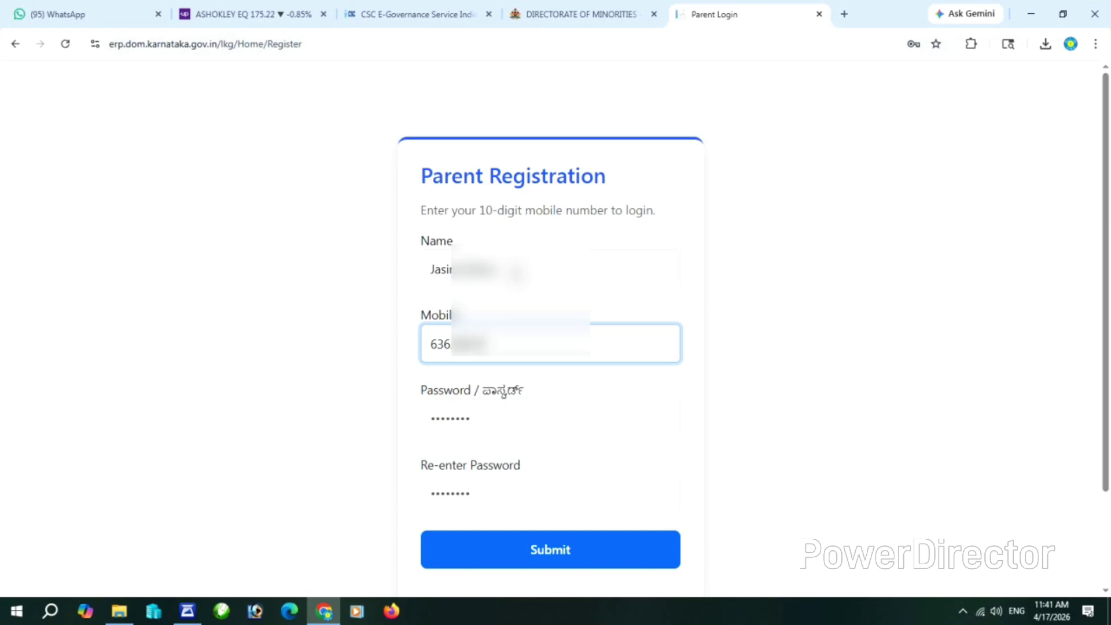
text(...)
click(504, 395)
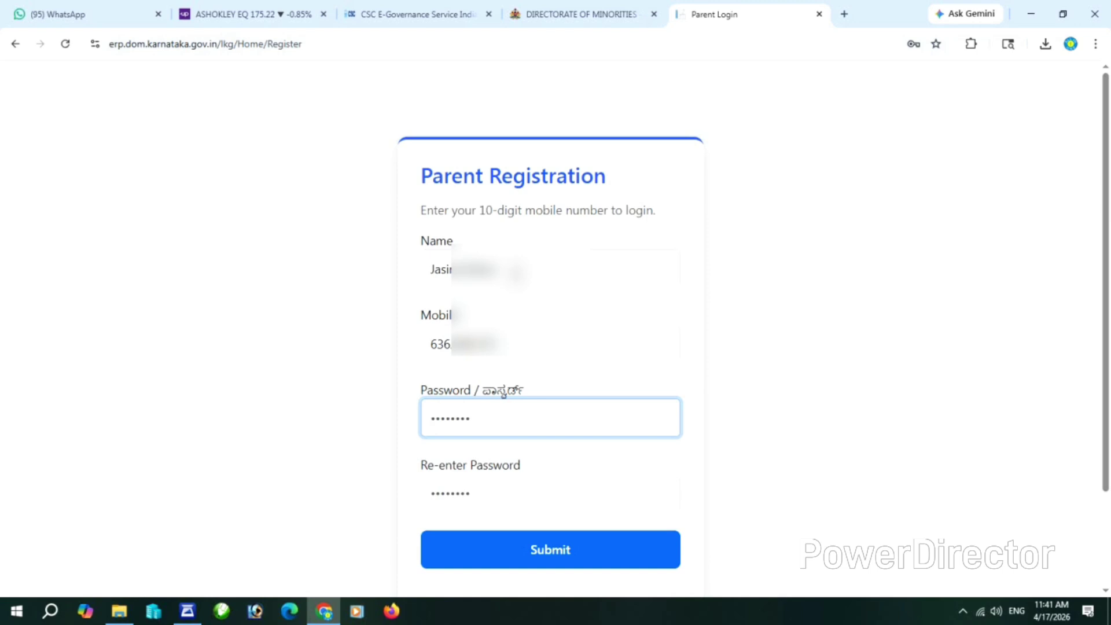
text(•)
text(•••)
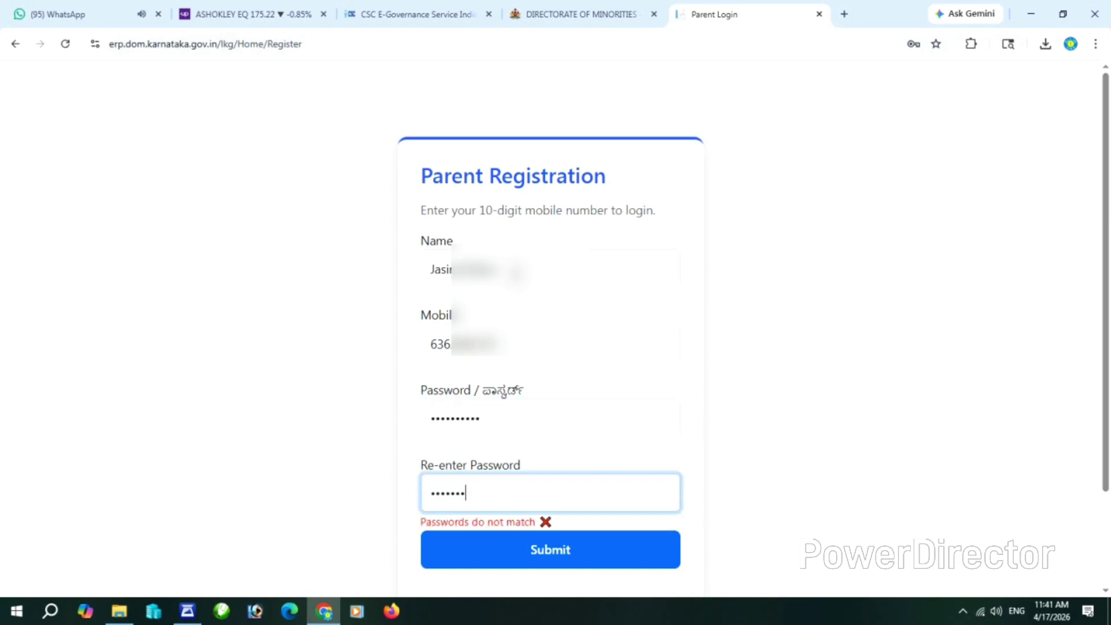
text(•••)
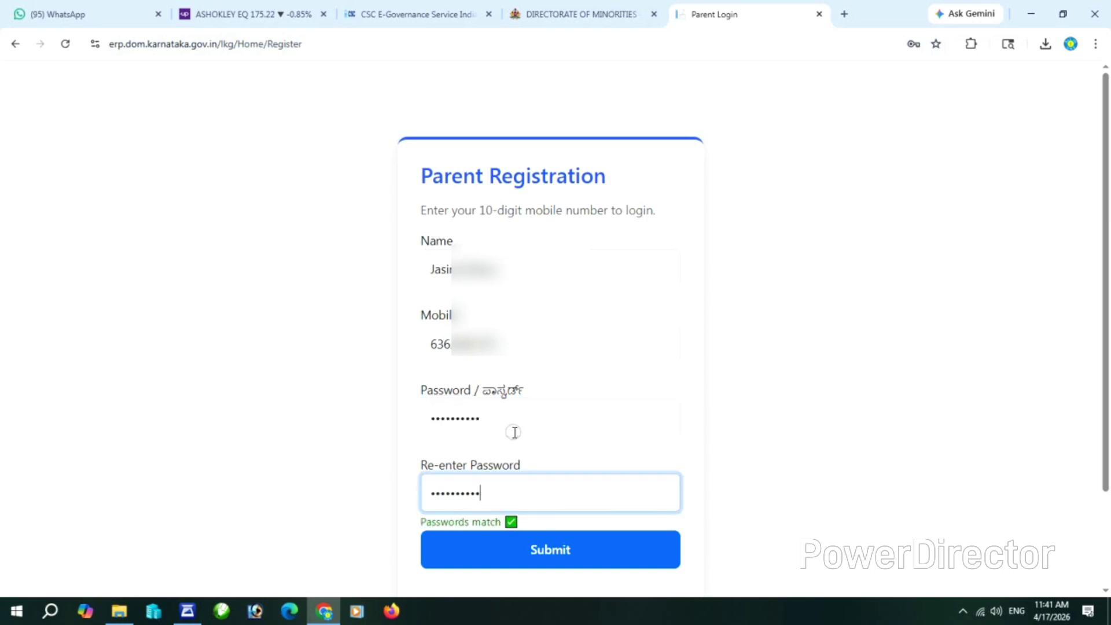
click(501, 555)
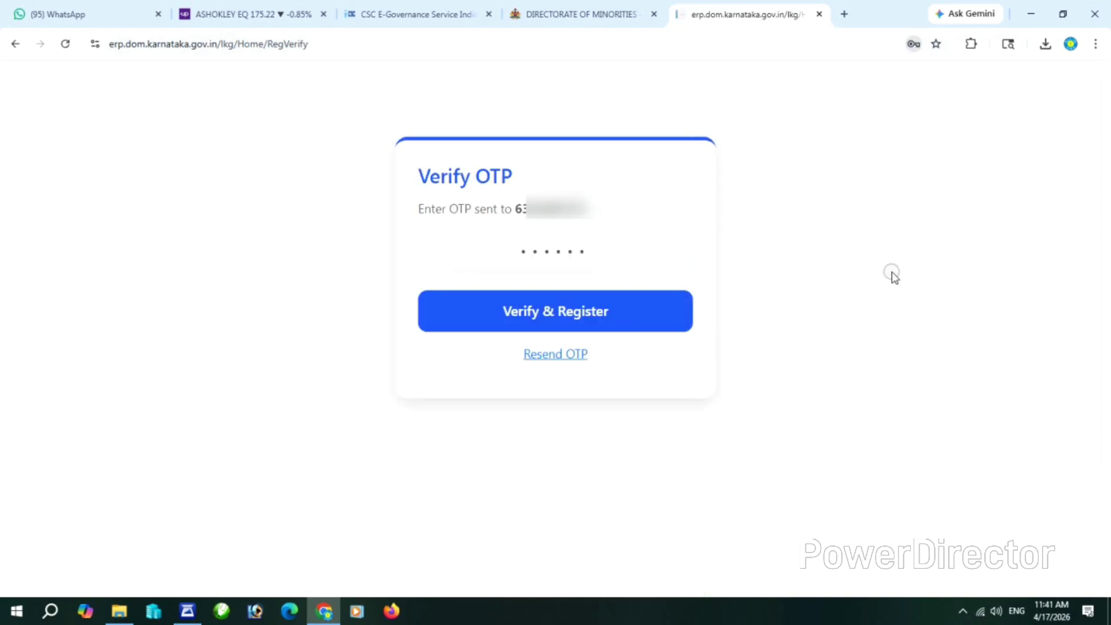
- Verify the registration with the emailed OTP, then log in using the mobile number and login OTP
click(613, 251)
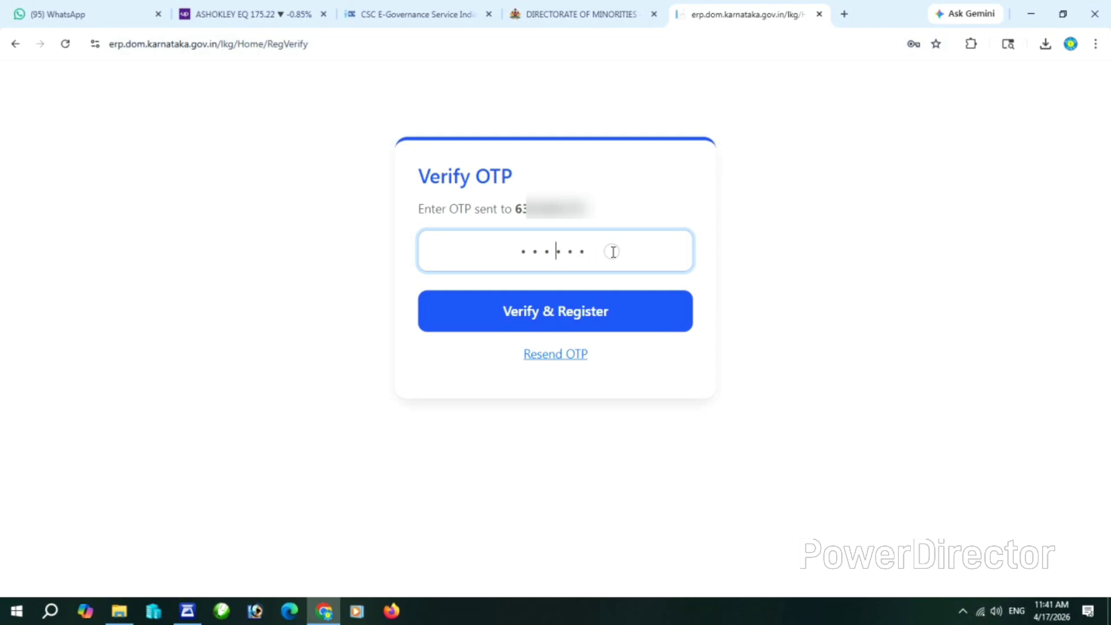
click(488, 313)
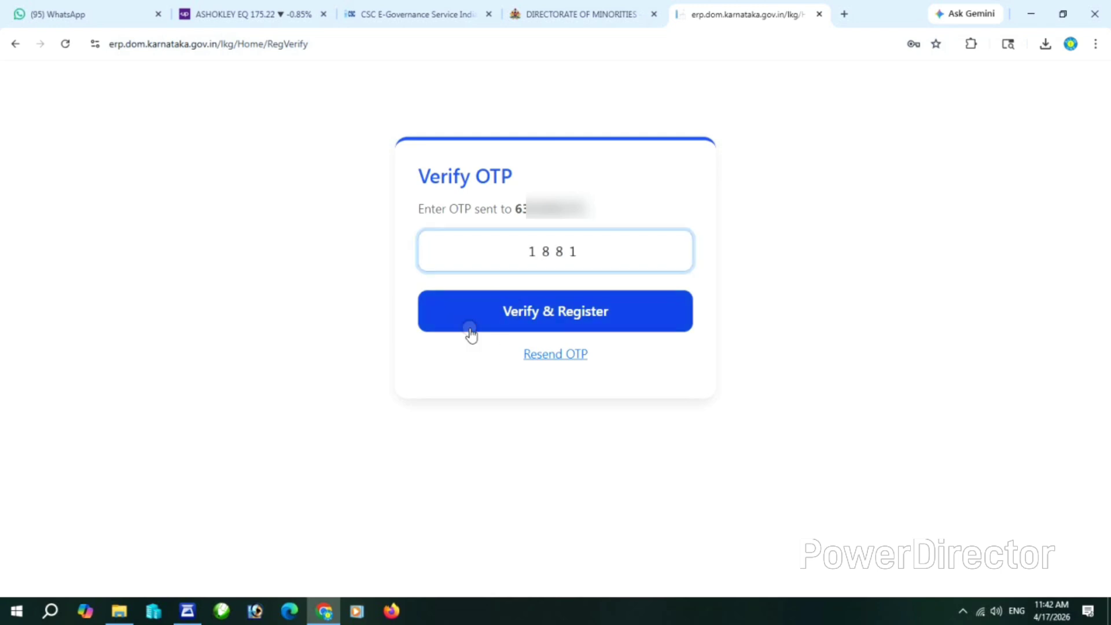
click(465, 318)
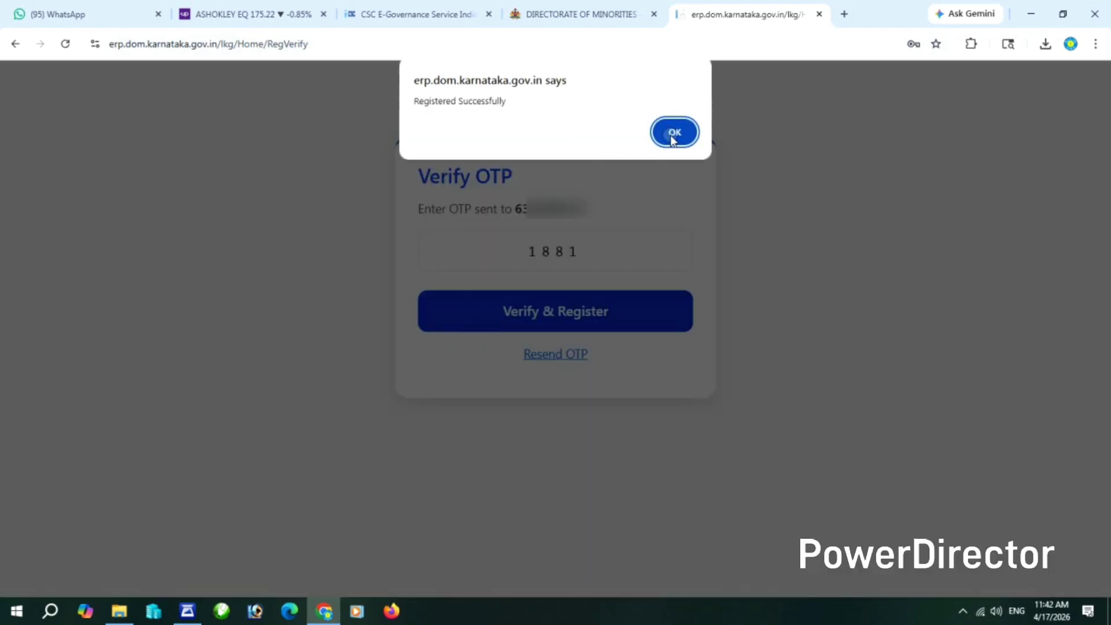
click(675, 134)
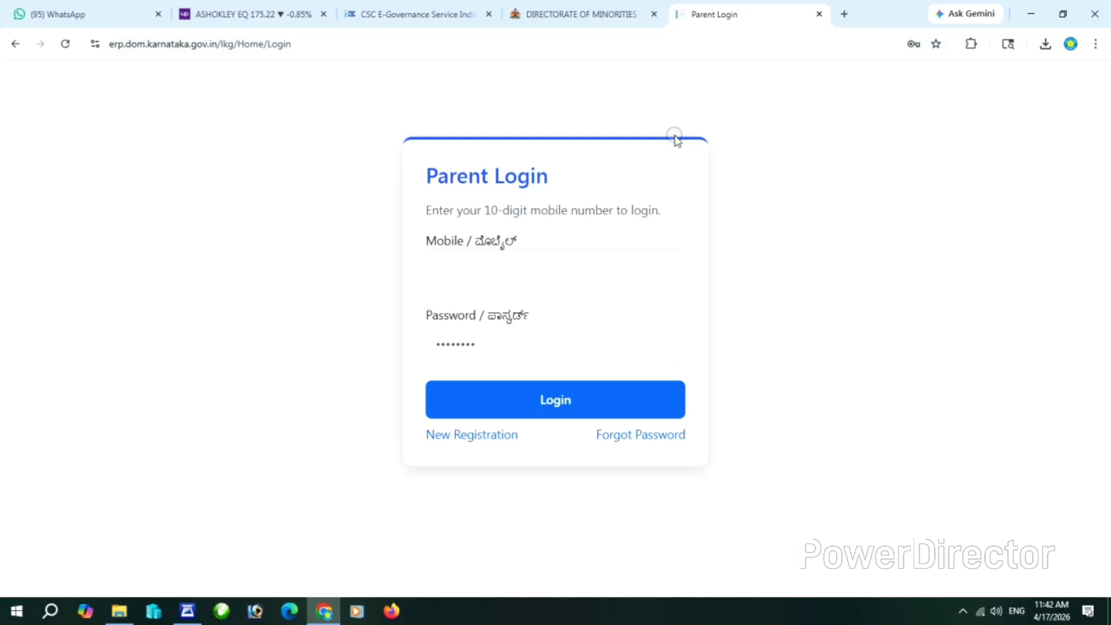
click(523, 271)
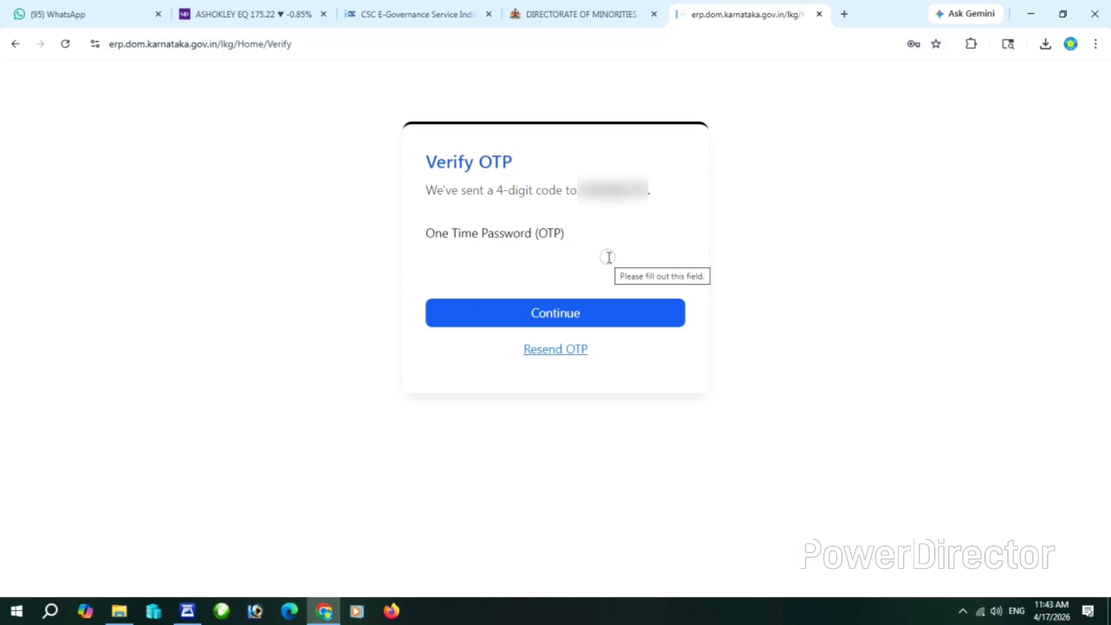
click(608, 258)
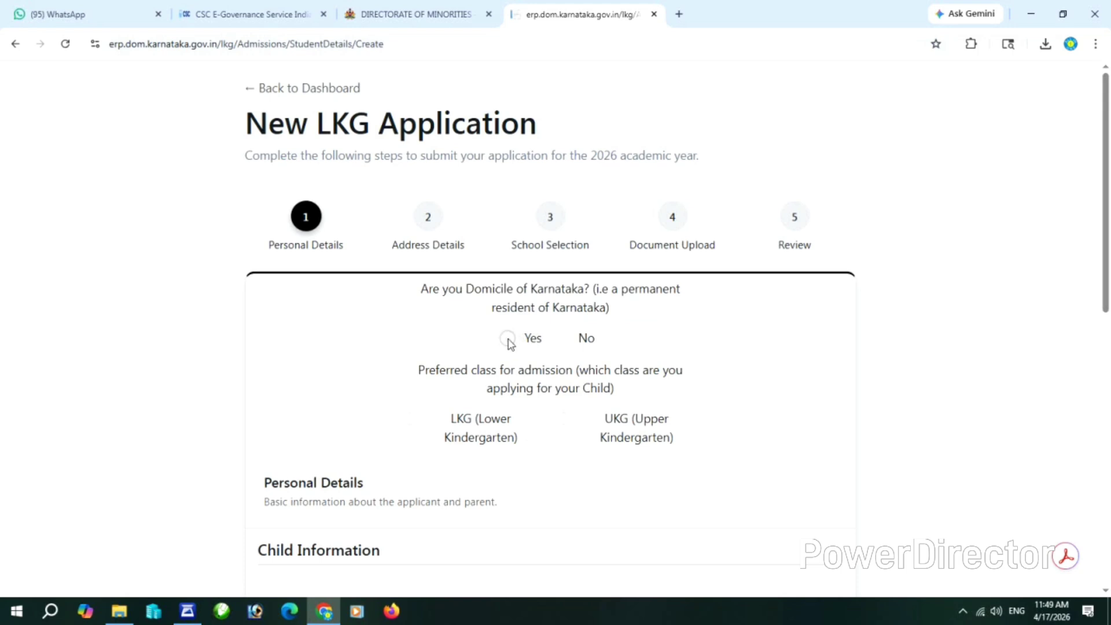
- Answer Yes to Karnataka domicile, choose UKG as preferred class, and enter the child's name
click(510, 339)
click(561, 418)
scroll(605, 409, down, 3)
click(374, 433)
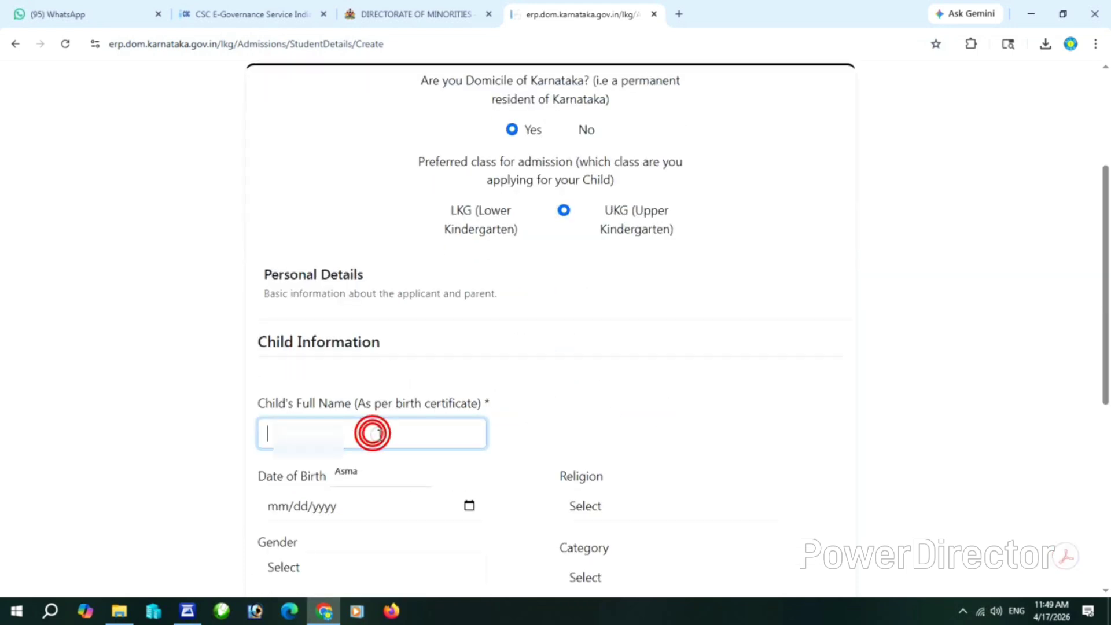
text(A)
- Set the child's date of birth to 02/20/2021
click(358, 509)
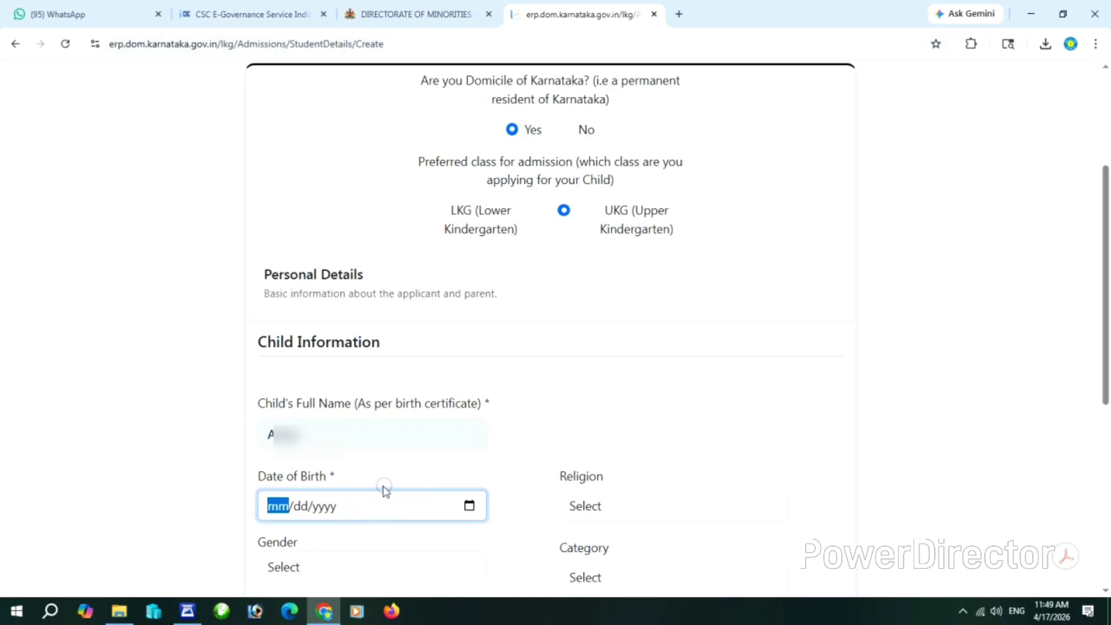
click(469, 507)
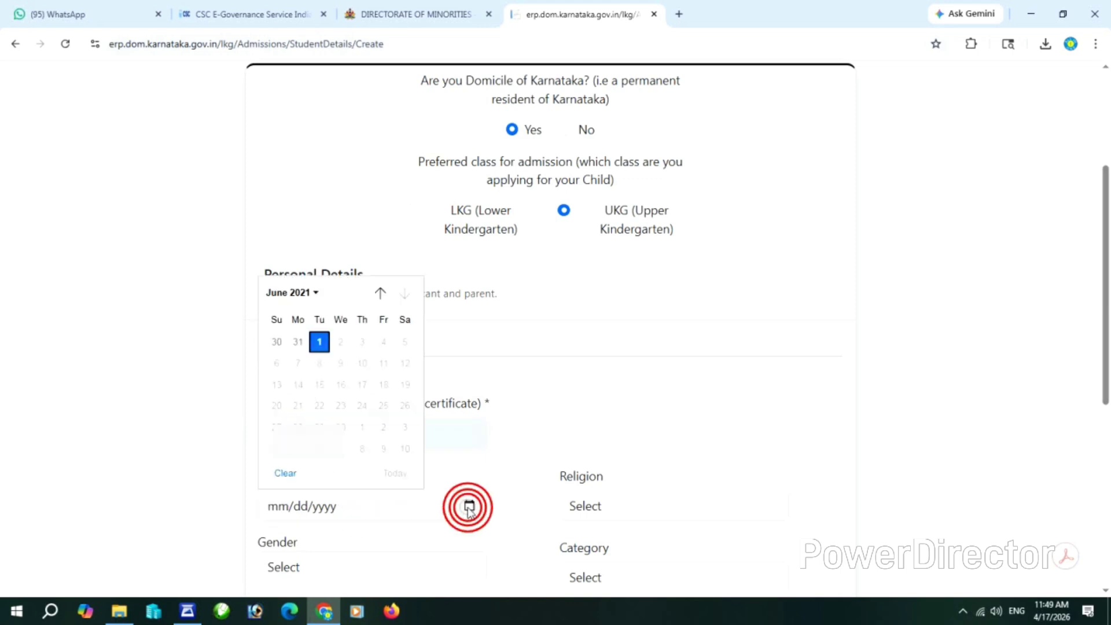
click(316, 293)
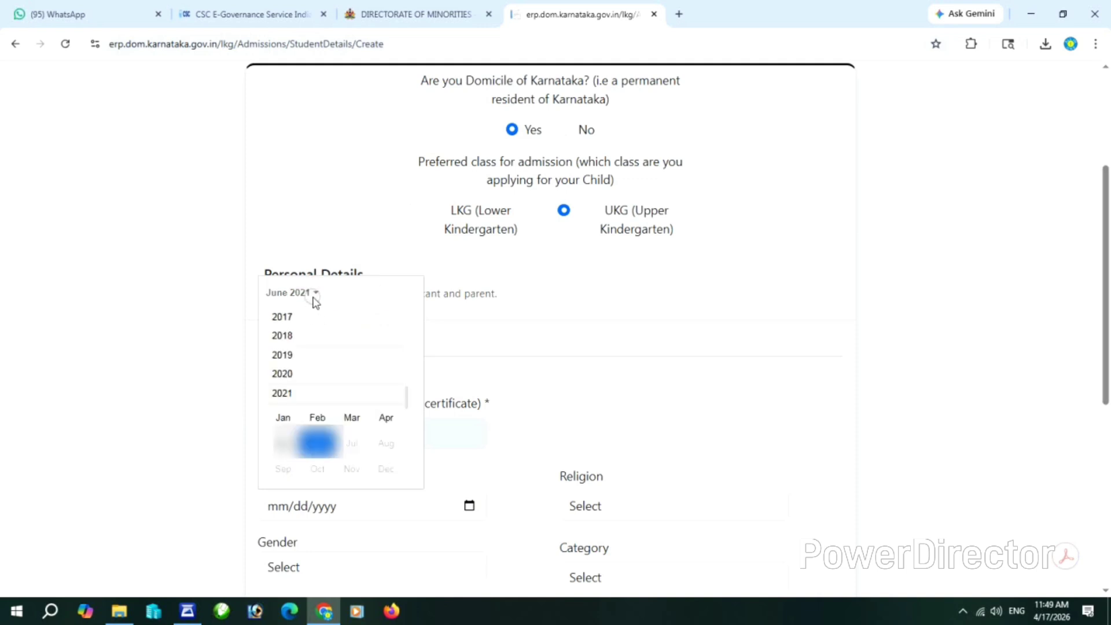
click(317, 418)
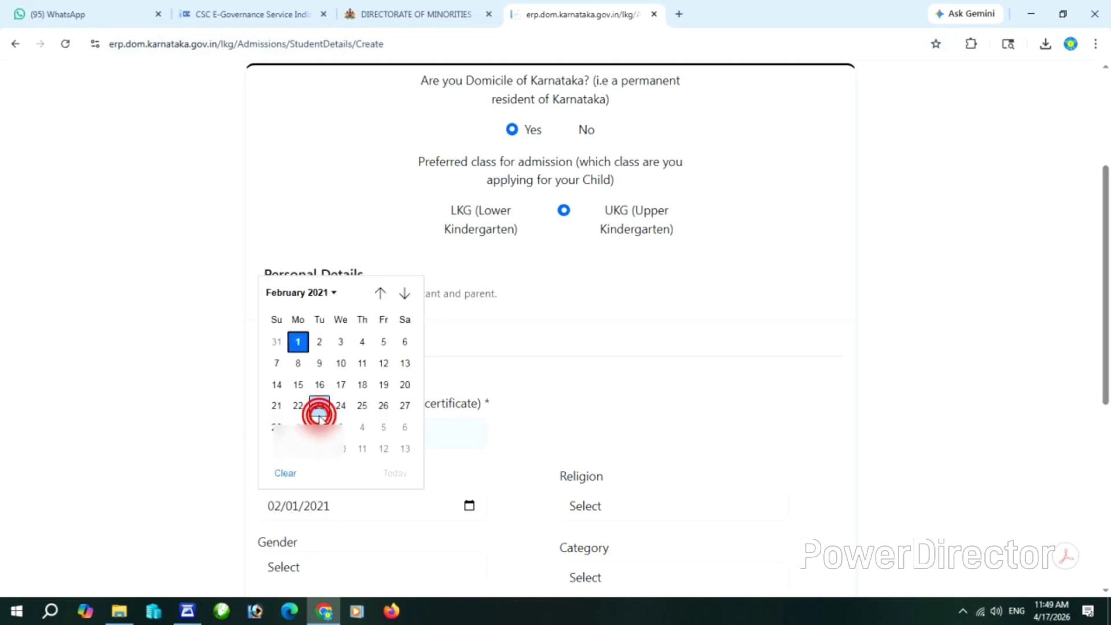
click(405, 385)
- Set religion to Muslim, gender to Female and category to Category-2B
click(607, 503)
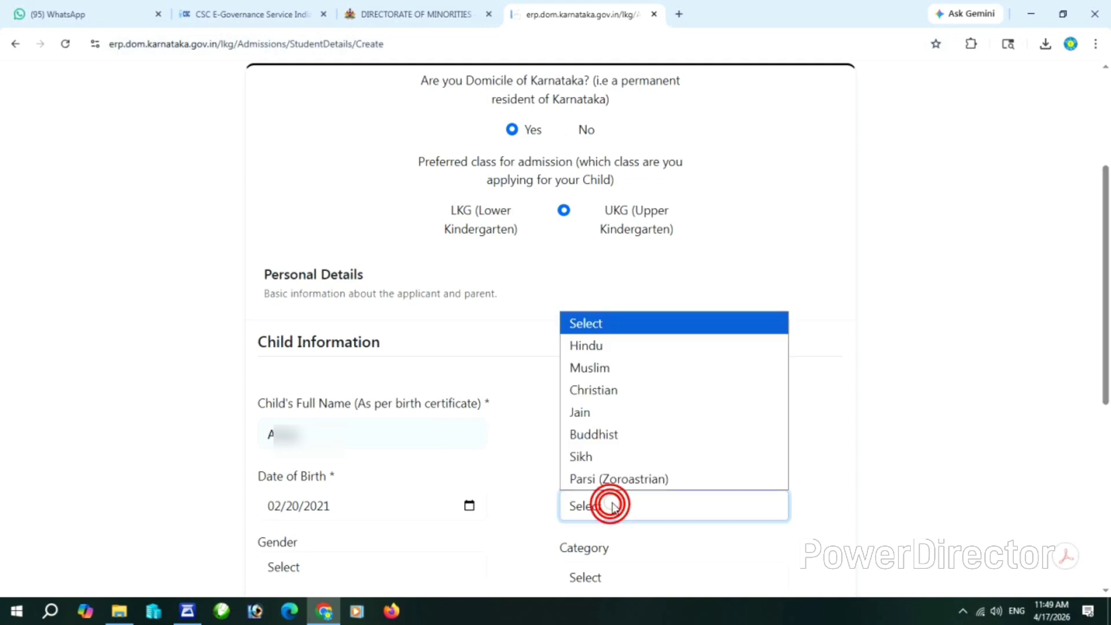
click(641, 376)
scroll(641, 376, down, 3)
click(382, 358)
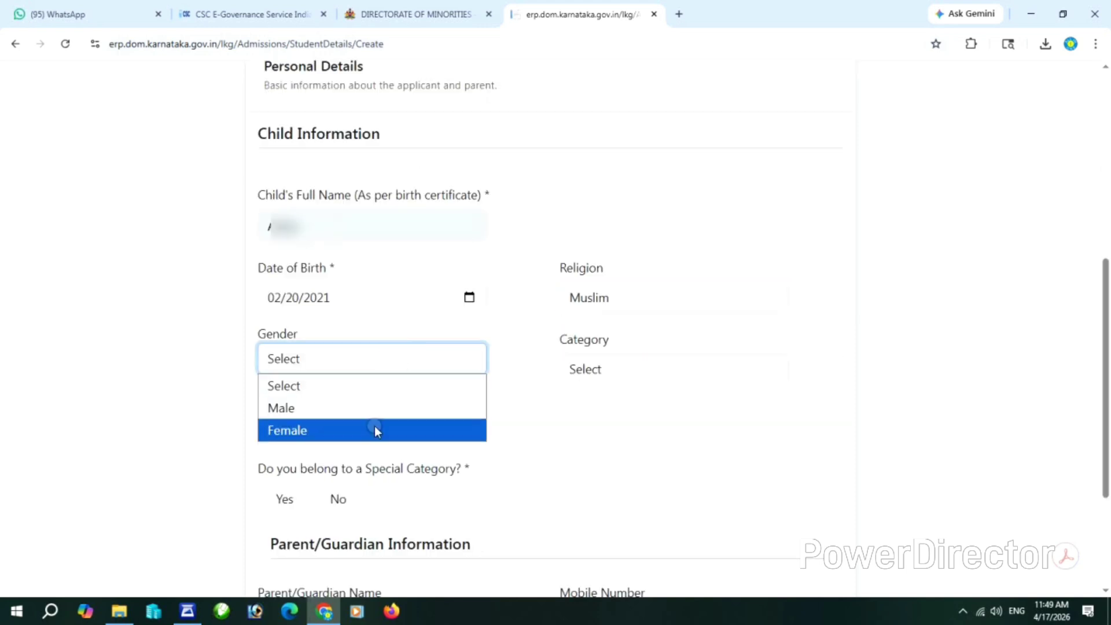
click(373, 427)
click(653, 369)
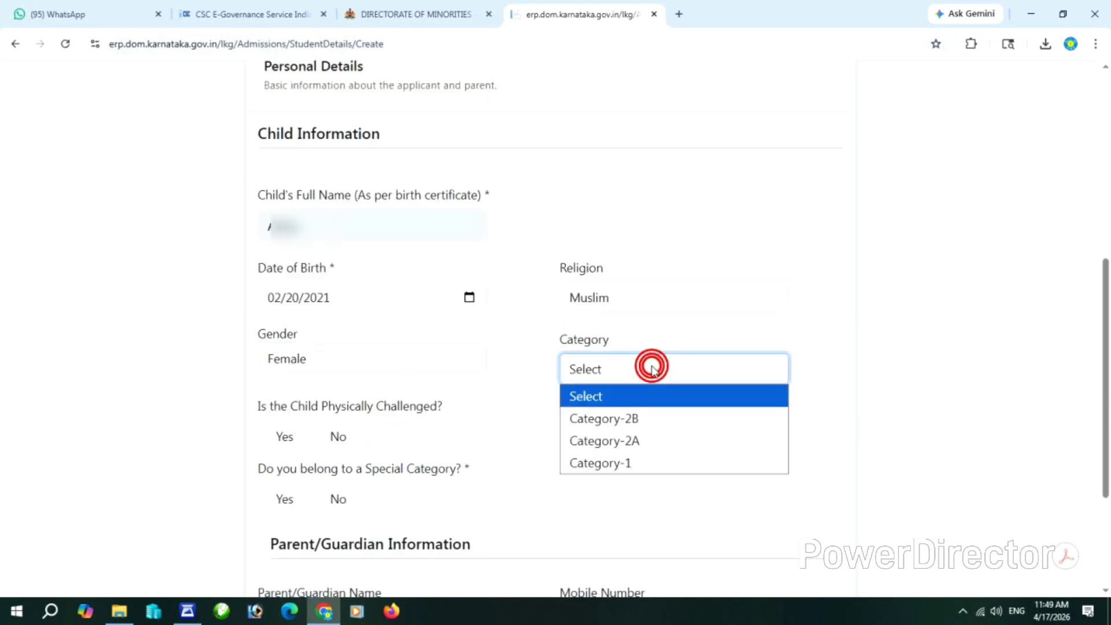
click(653, 420)
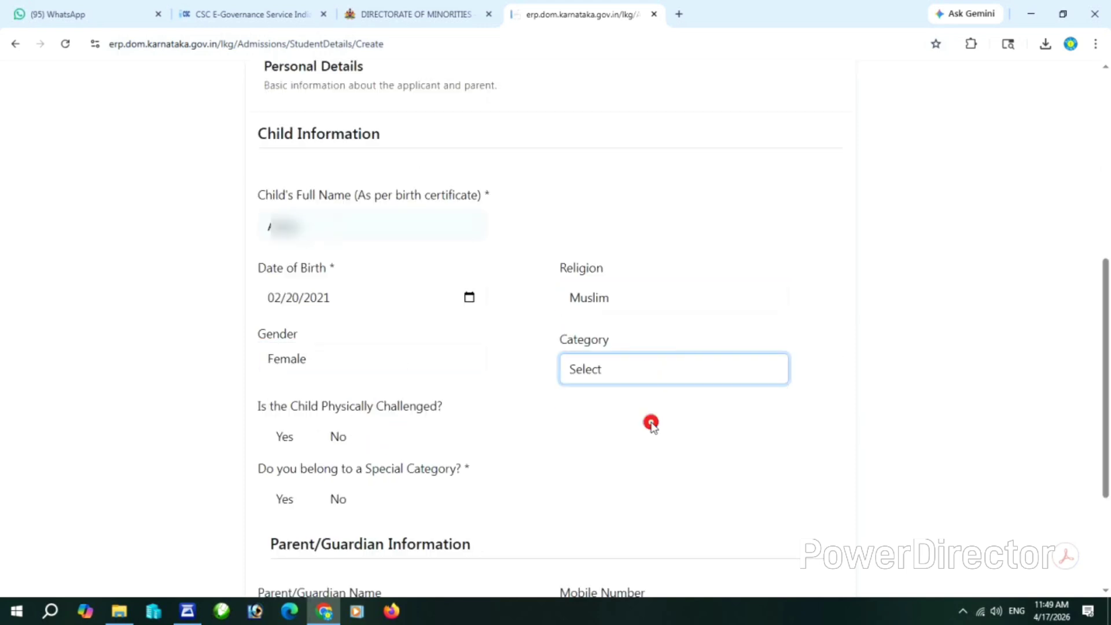
- Answer No to both the physically challenged and special category questions
click(320, 442)
scroll(324, 370, down, 2)
click(318, 365)
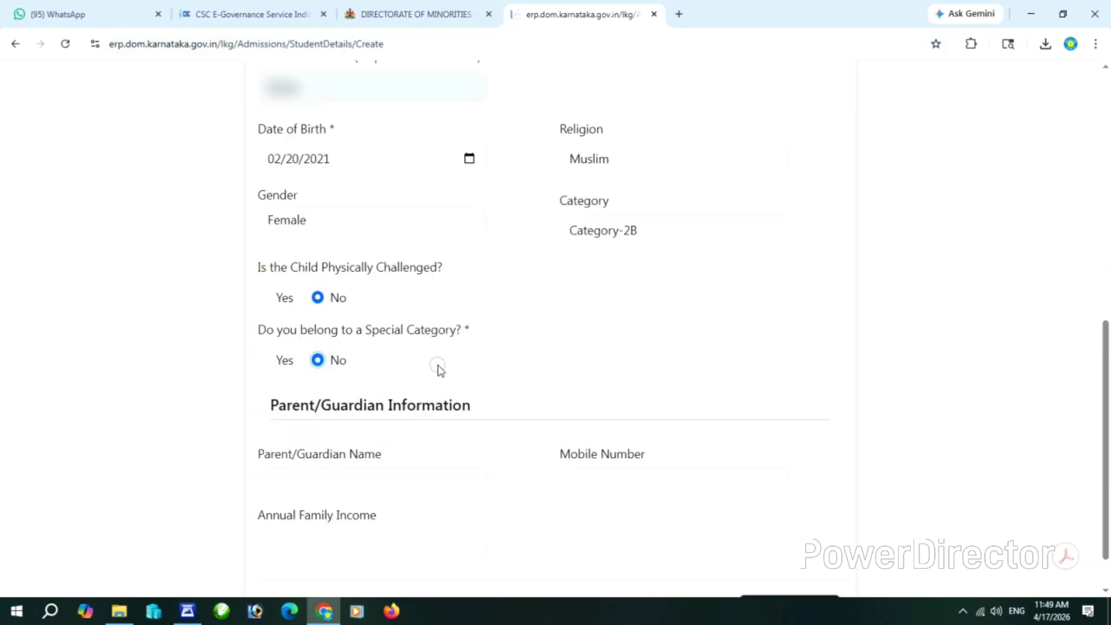
scroll(439, 370, down, 1)
- Fill the guardian's name and mobile from suggestions, enter income 40000, and save
click(374, 419)
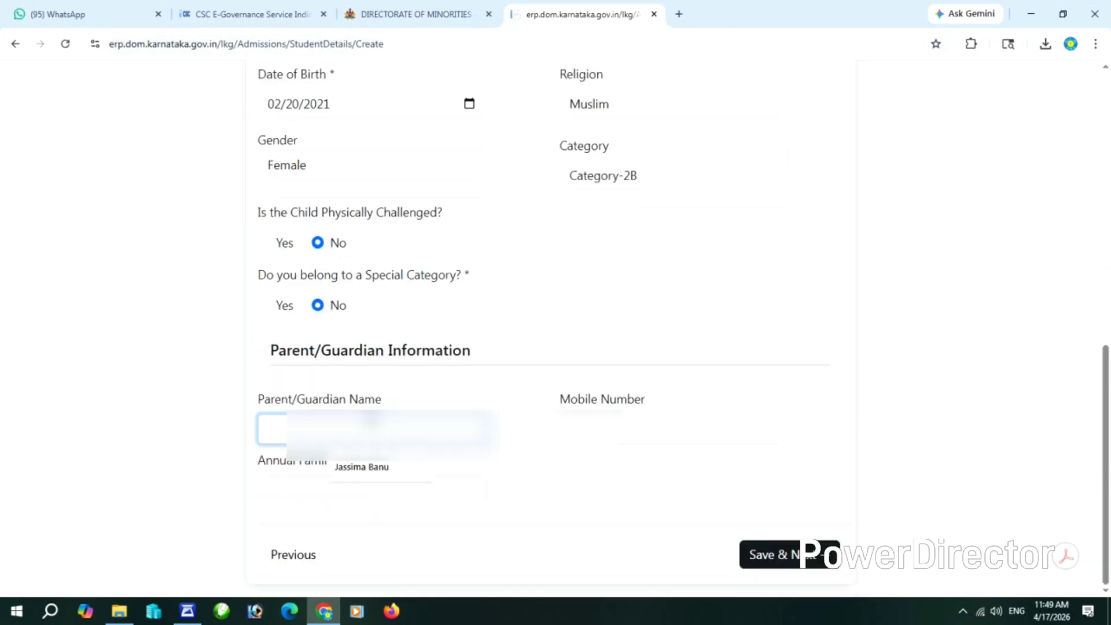
click(365, 466)
click(603, 432)
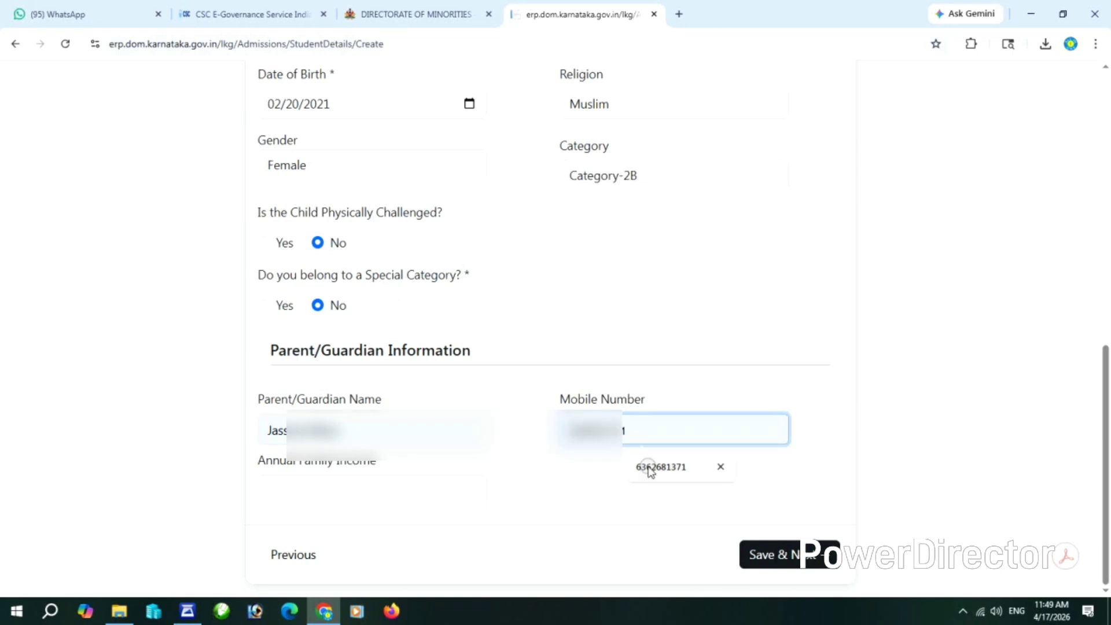
click(648, 468)
click(404, 491)
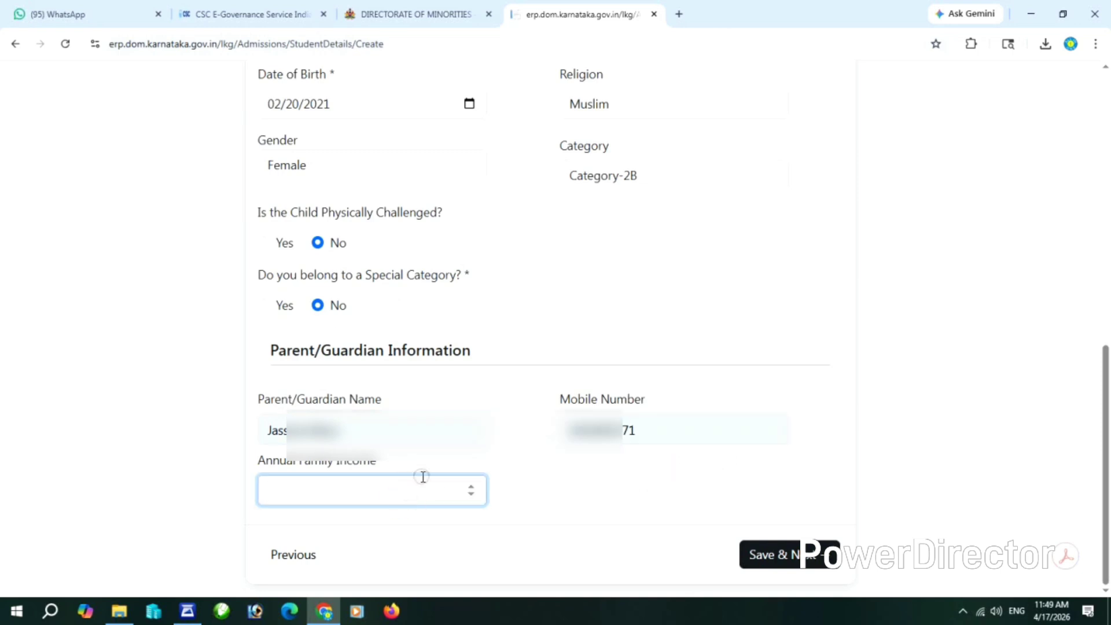
text(40000)
click(771, 554)
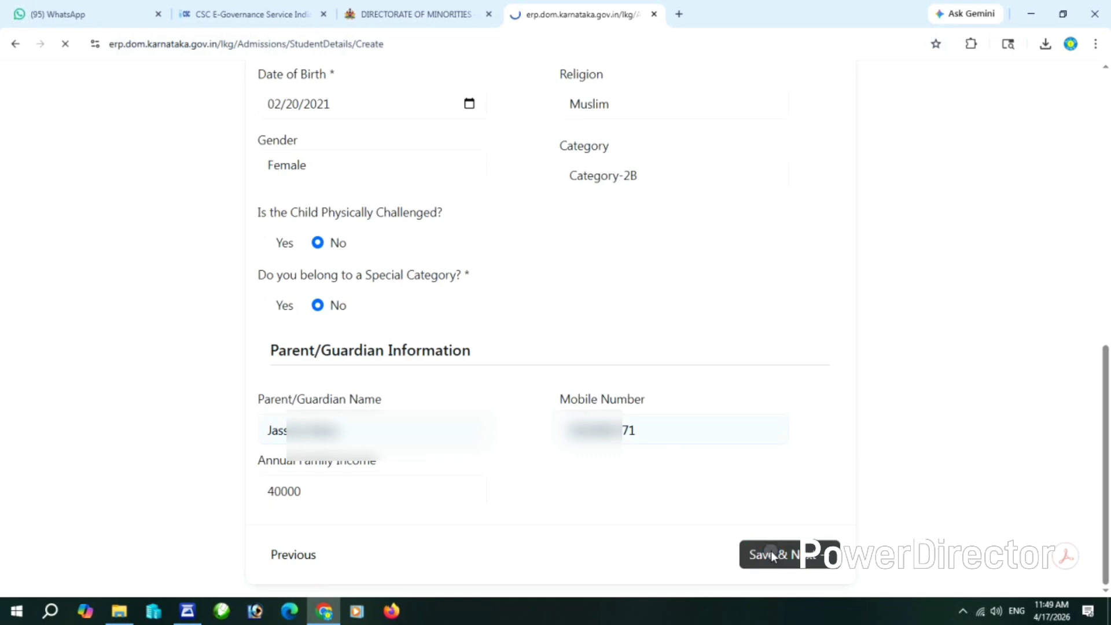
- Set both the district and the taluk to Davanagere
scroll(555, 457, down, 2)
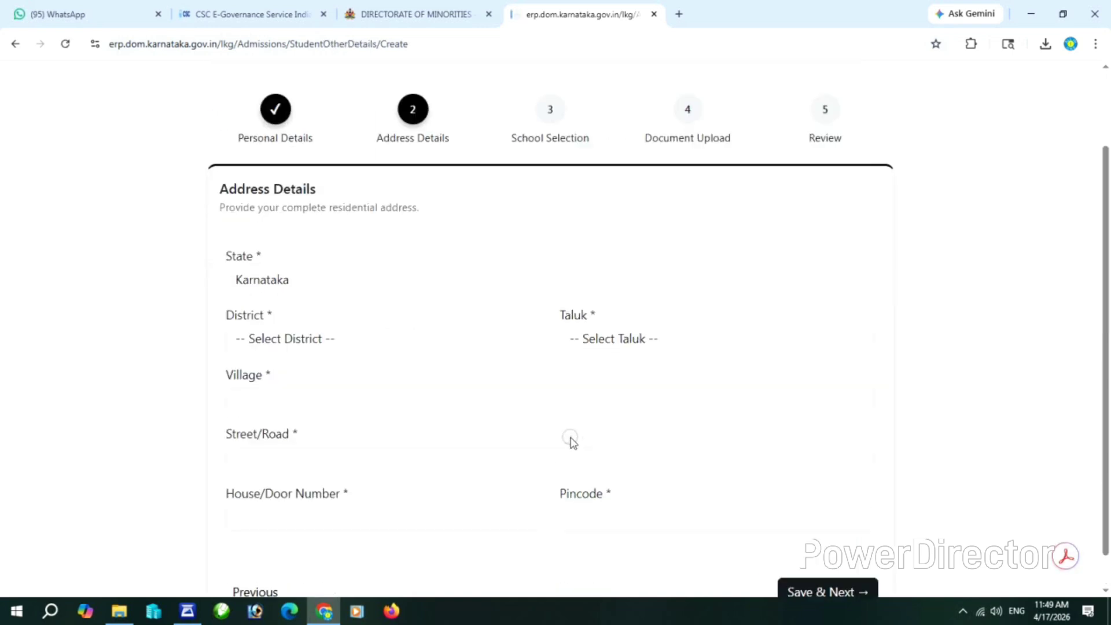
click(377, 299)
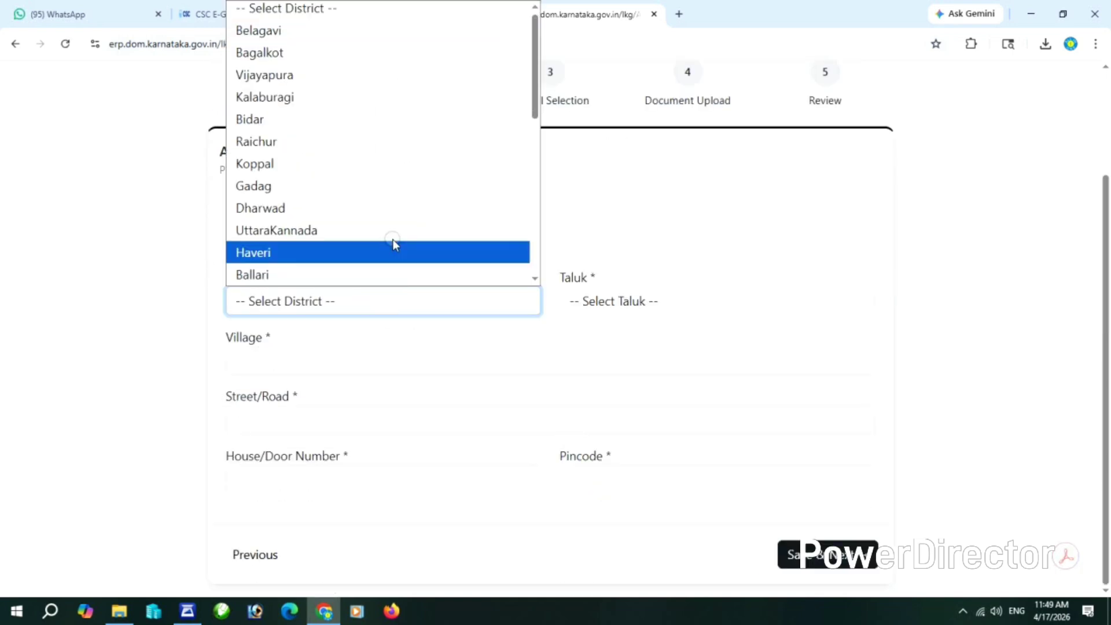
scroll(440, 197, down, 2)
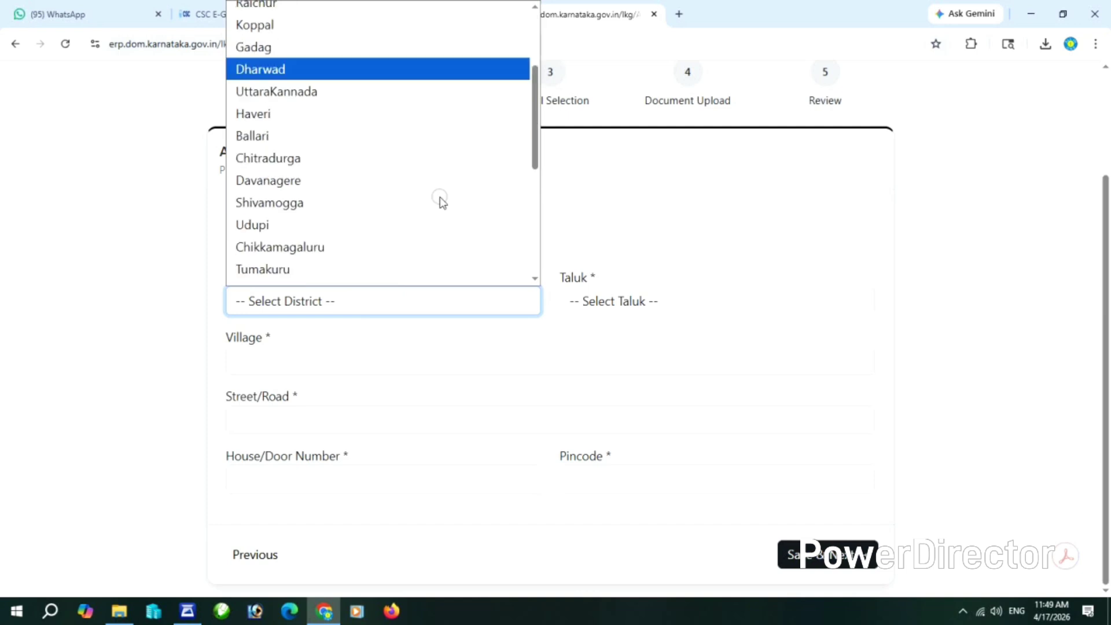
click(442, 181)
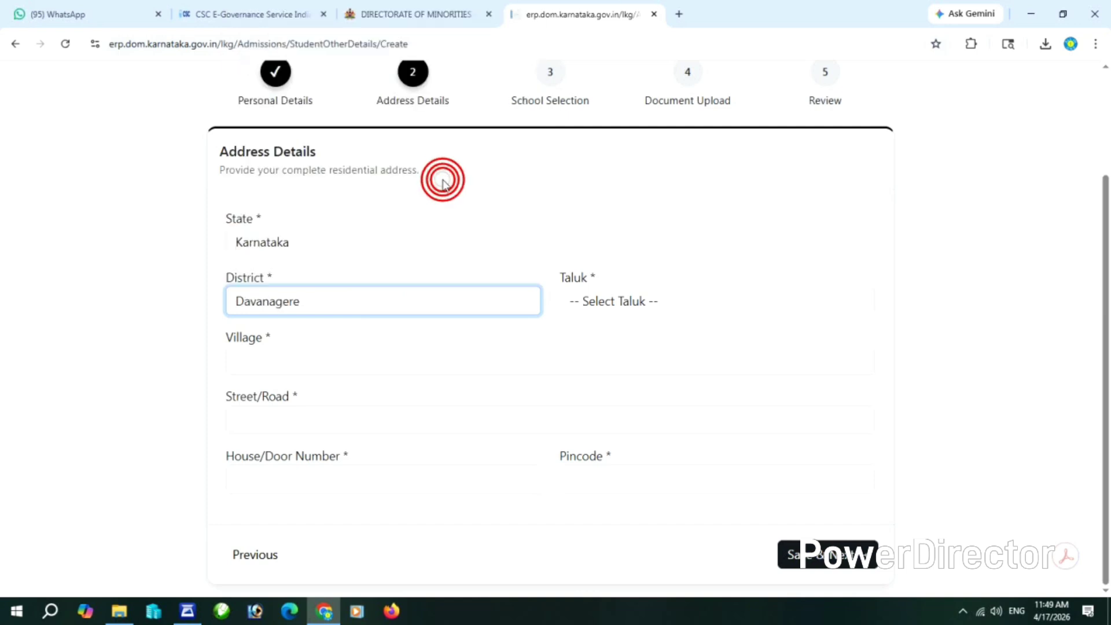
click(655, 305)
click(656, 393)
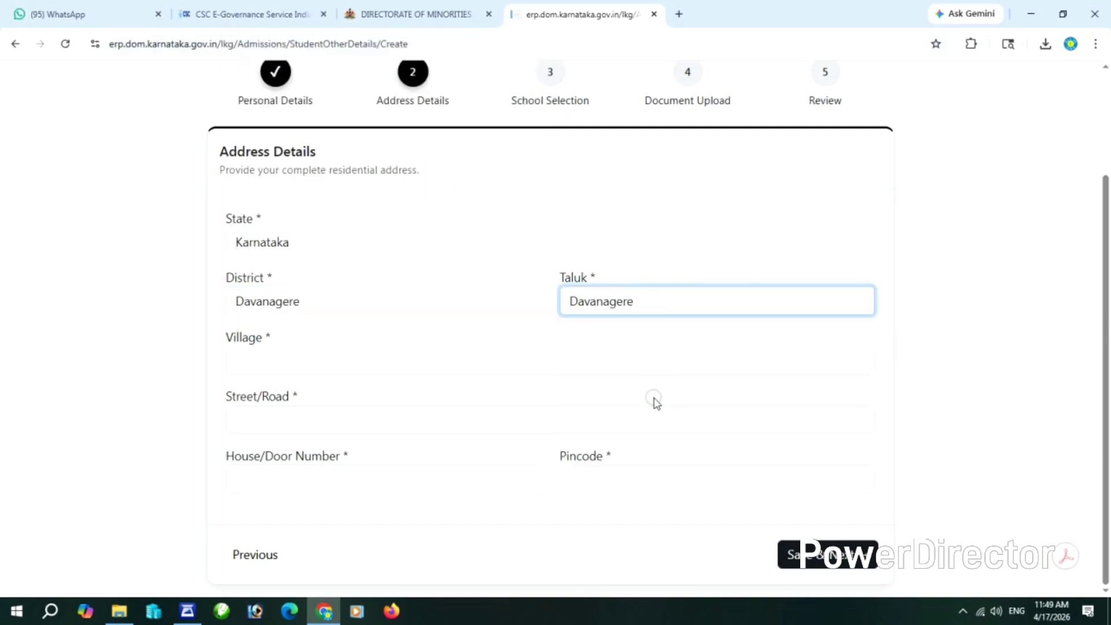
- Enter Davanagere as the village and save the address details
click(345, 366)
text(D)
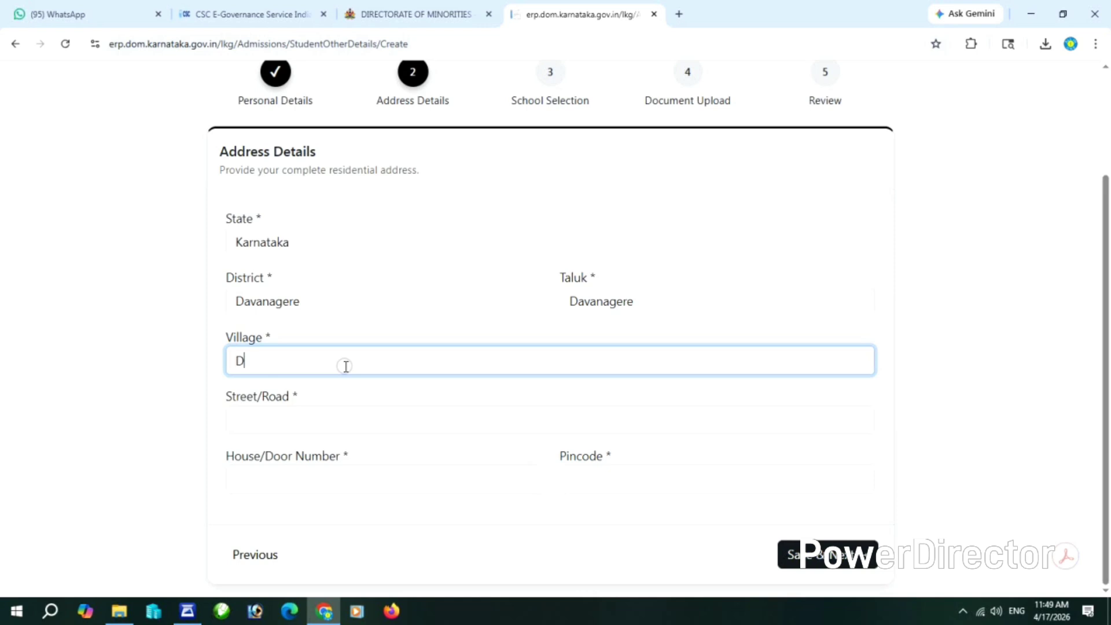
text(avanagere)
key(Tab)
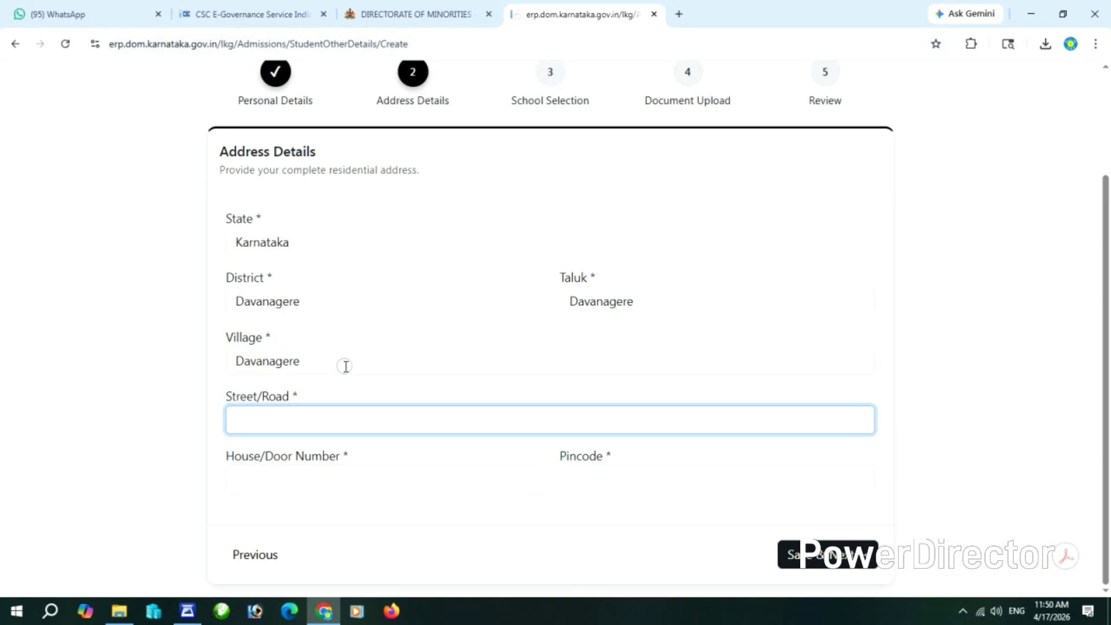
click(808, 555)
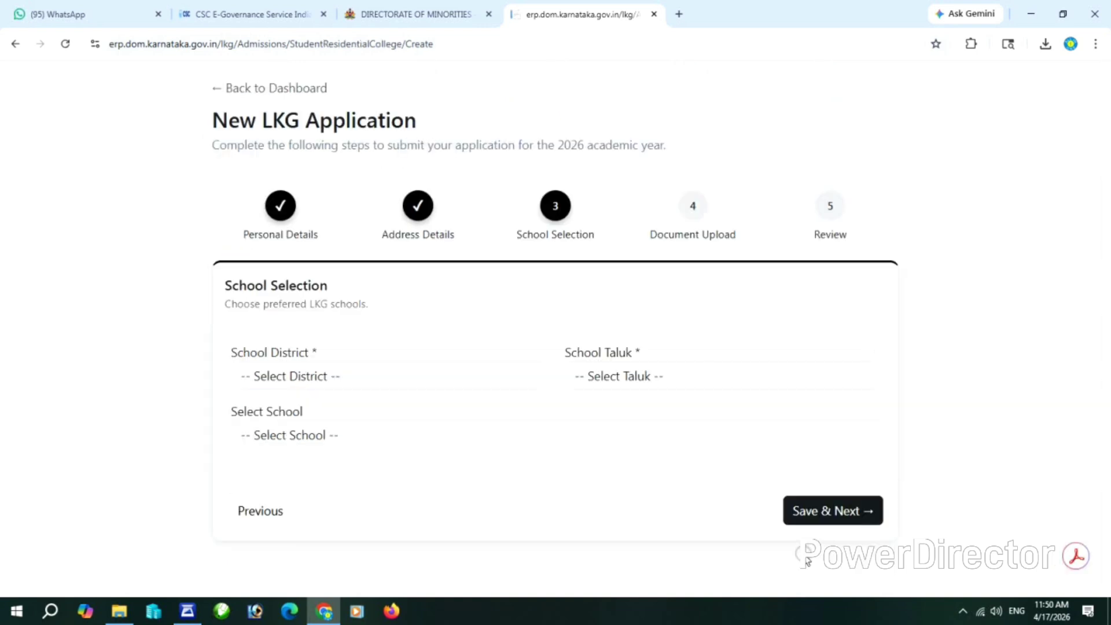
- Choose Davanagere district and taluk, select the KTJ Nagar Davanagere Town school, and save
click(420, 380)
click(437, 313)
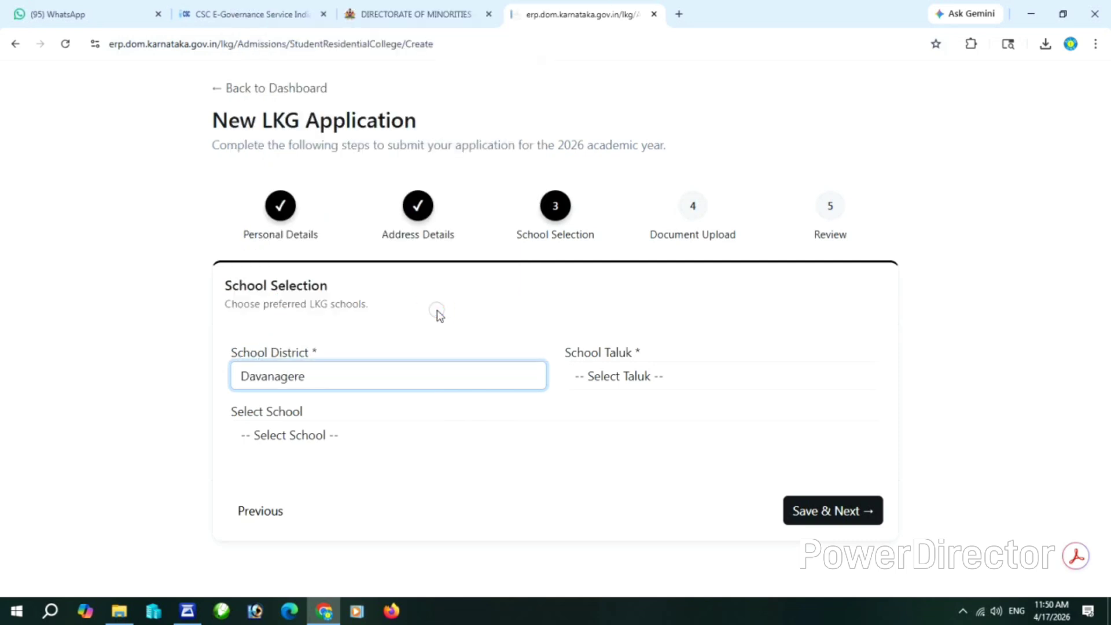
click(631, 378)
click(647, 470)
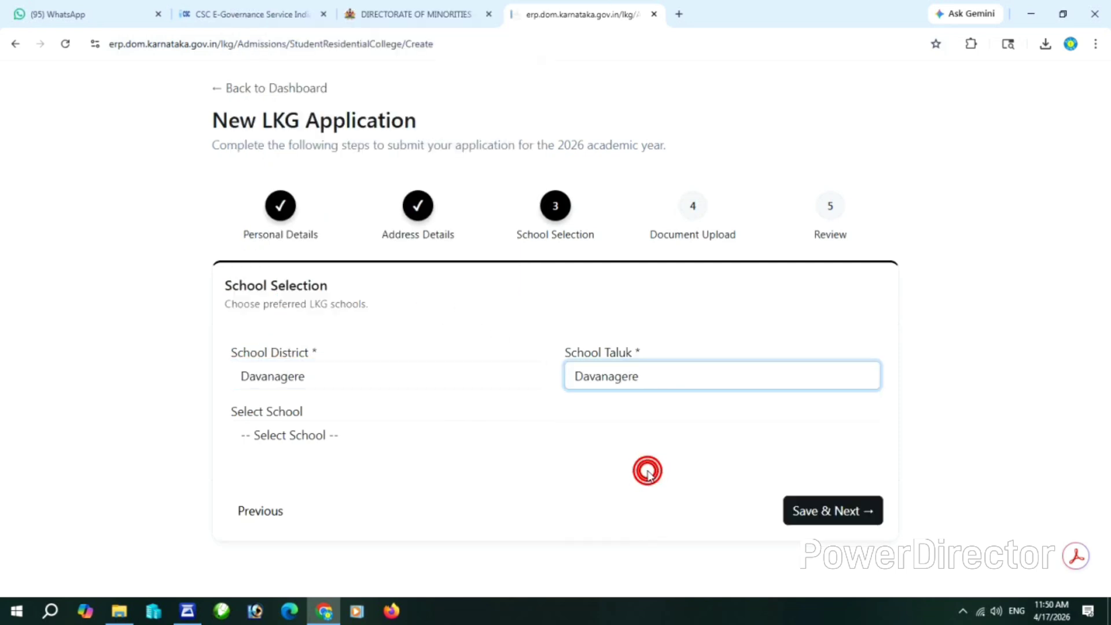
click(377, 437)
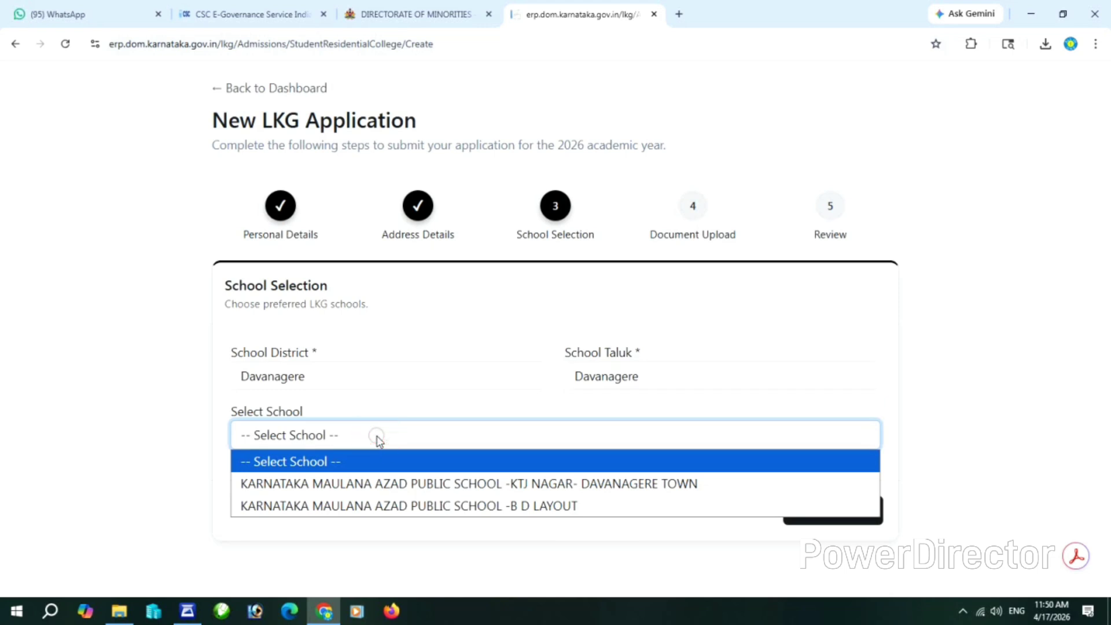
click(414, 482)
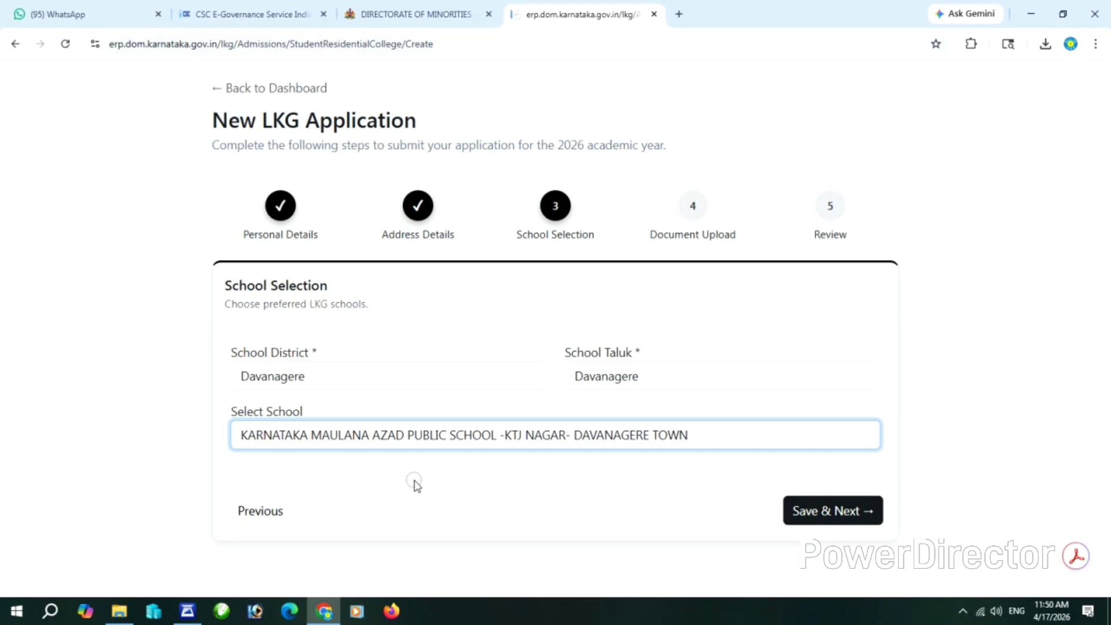
click(828, 511)
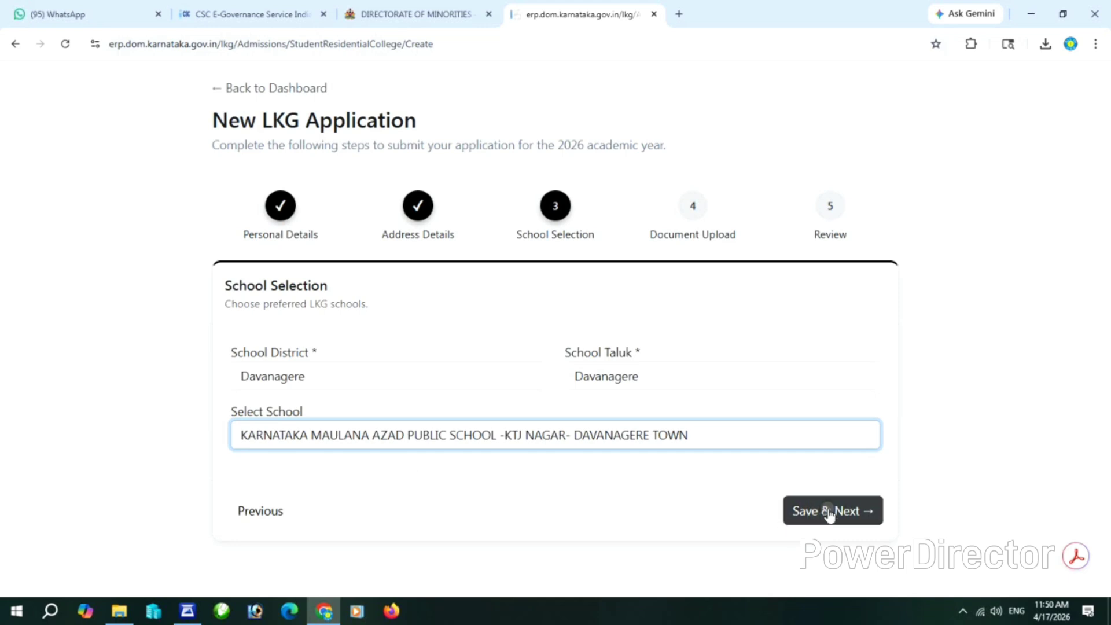
click(828, 511)
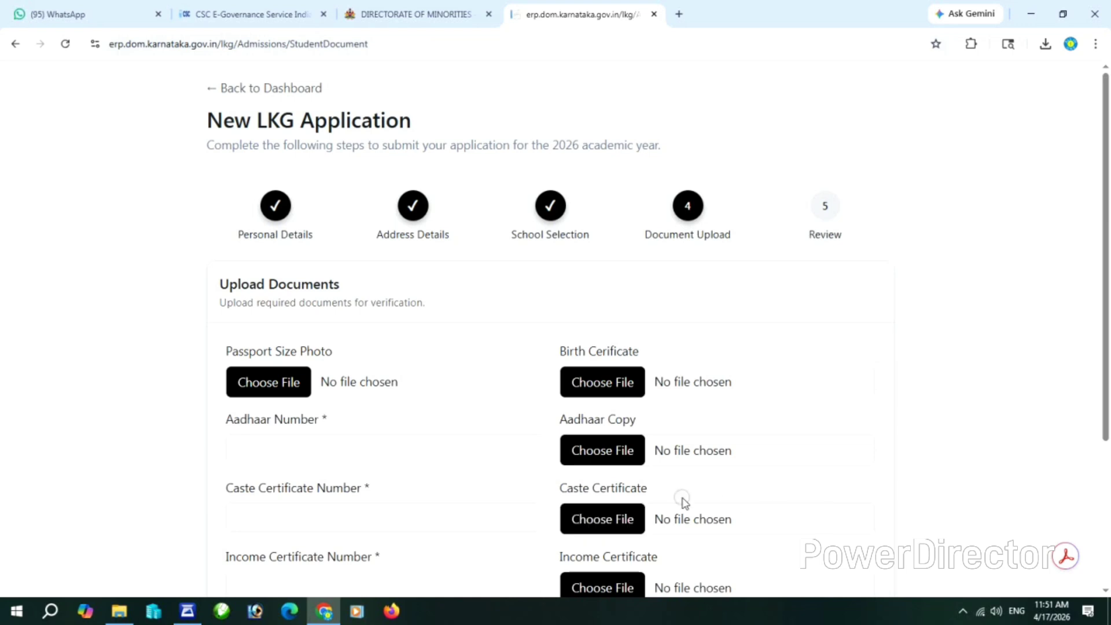
- Attach the e-Aadhaar PDF as the Aadhaar copy and save the uploaded documents
scroll(831, 448, down, 1)
scroll(831, 449, down, 2)
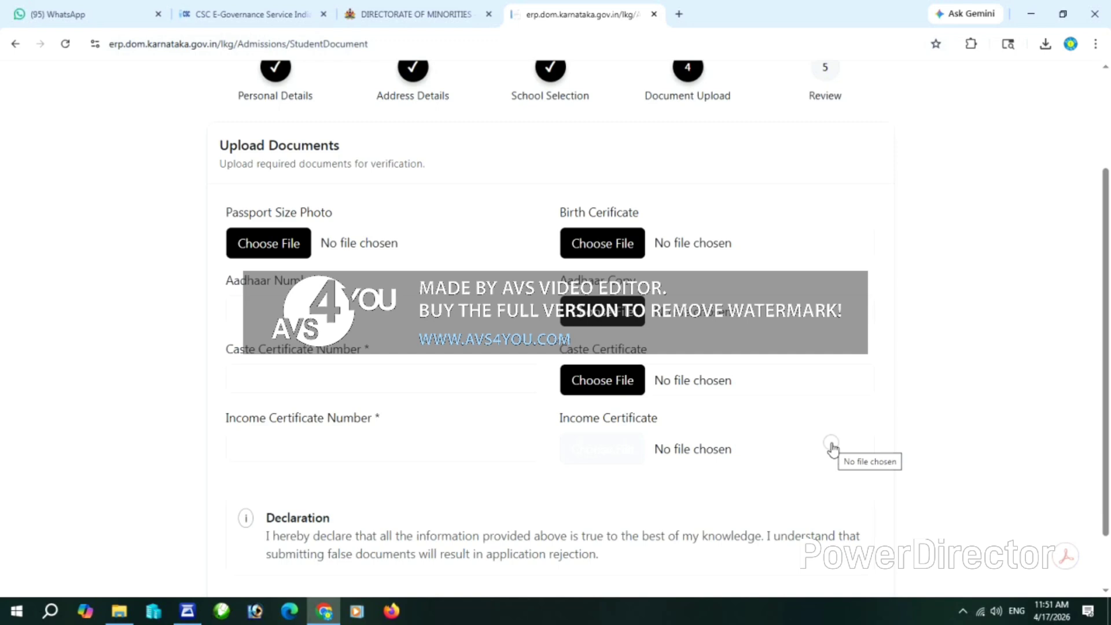
scroll(832, 447, up, 2)
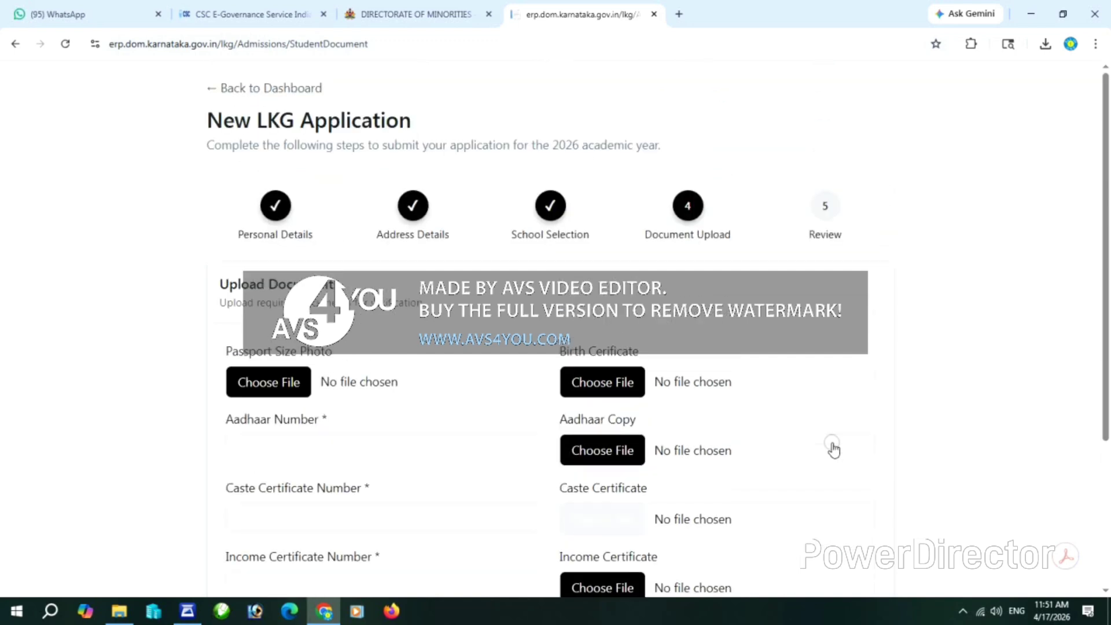
scroll(832, 447, down, 2)
scroll(832, 447, down, 1)
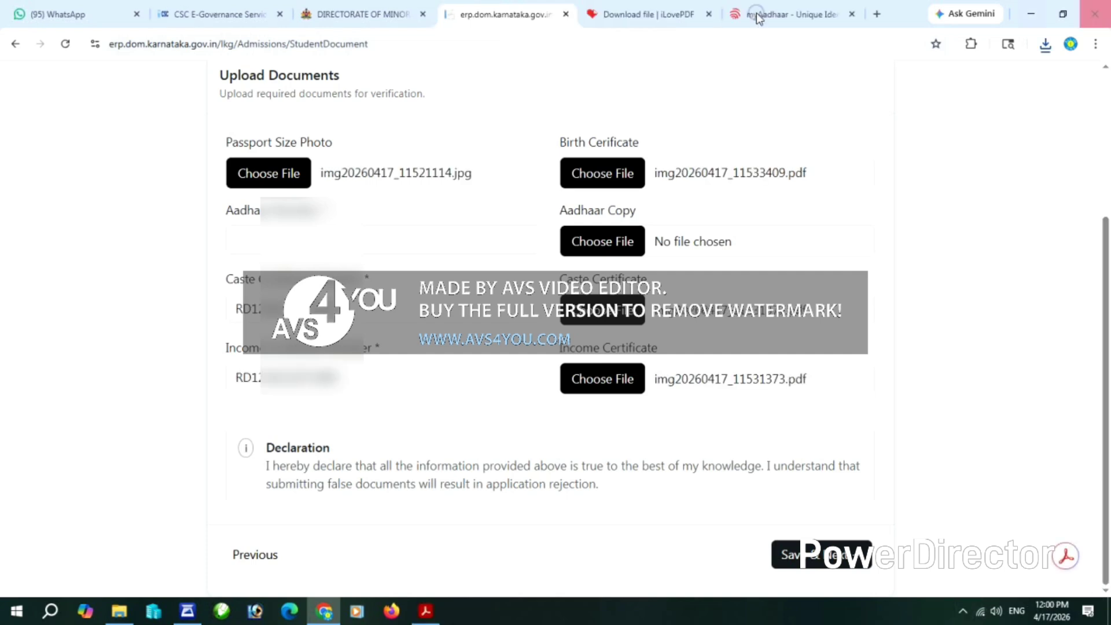
click(622, 245)
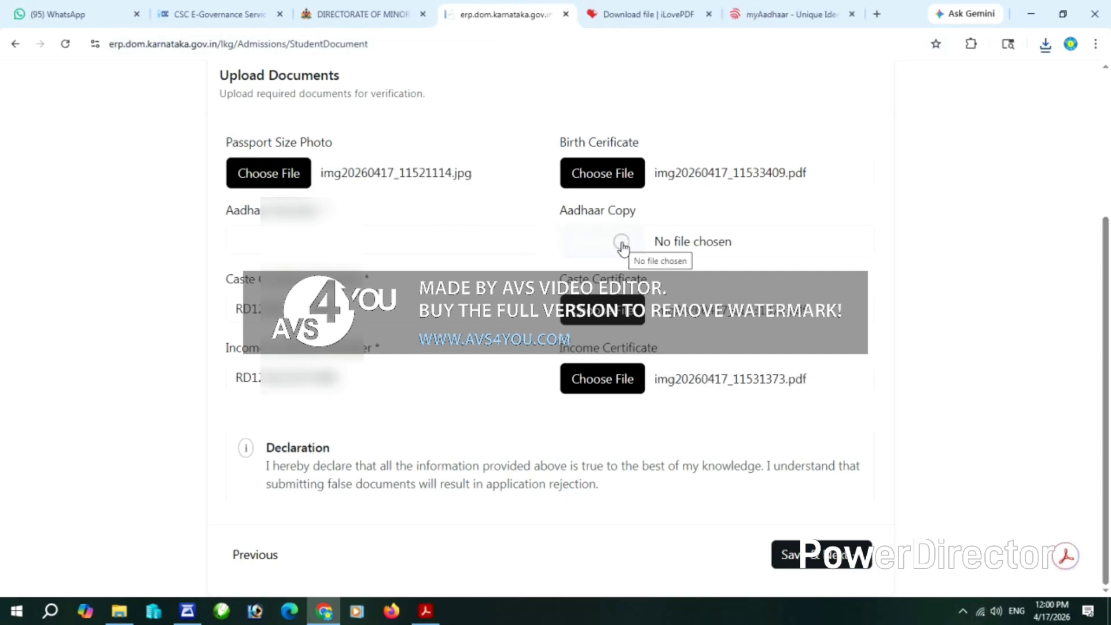
click(978, 582)
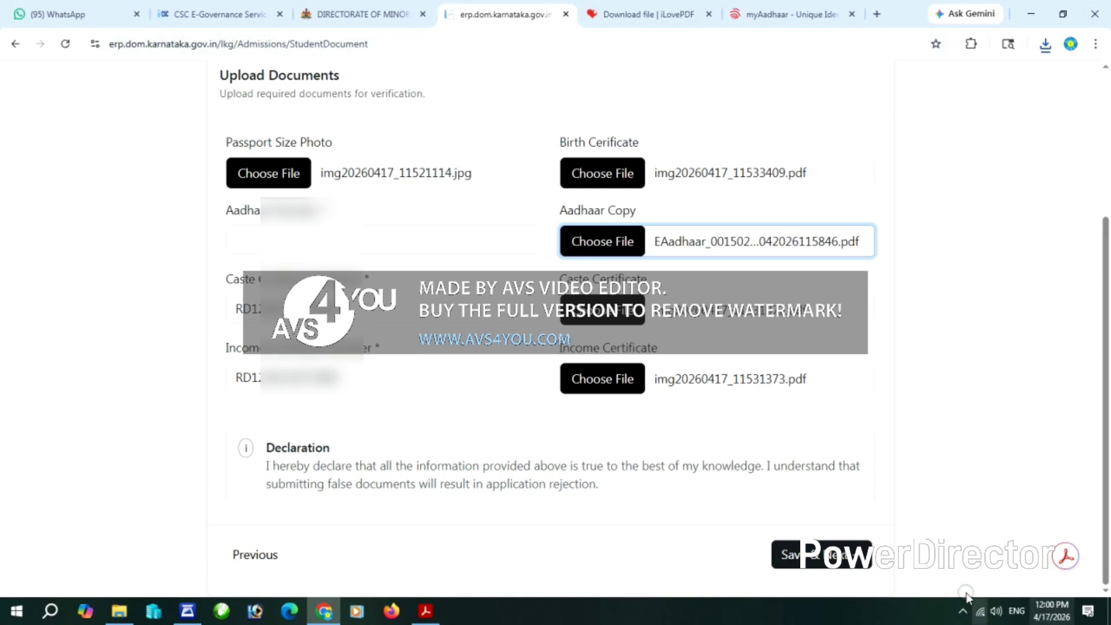
click(821, 554)
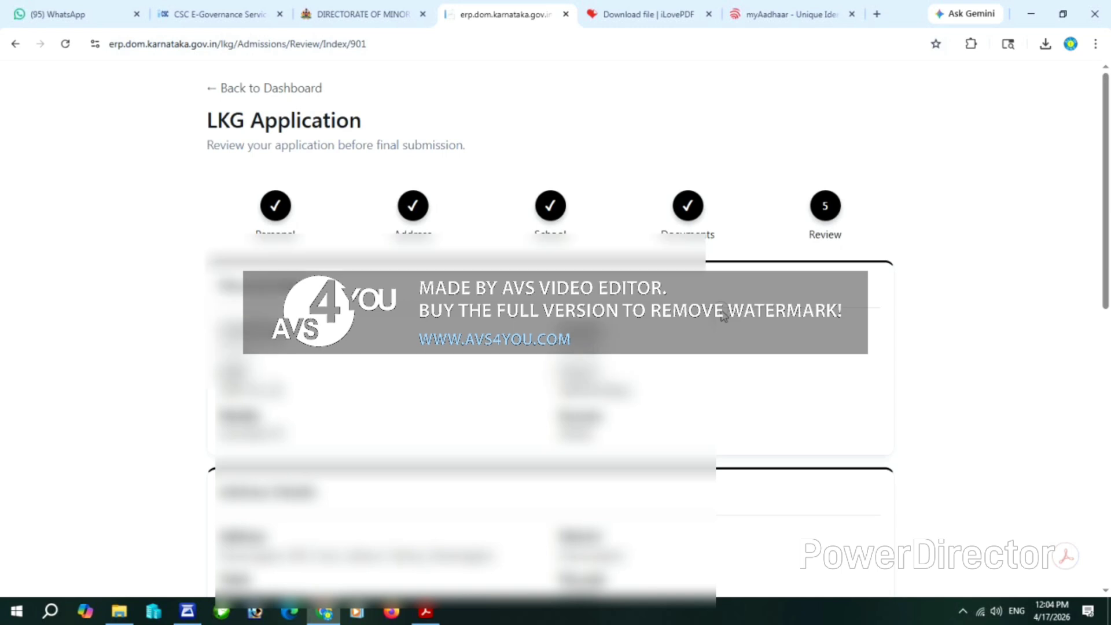
- Final-submit the reviewed LKG application with the declaration ticked
scroll(723, 316, down, 10)
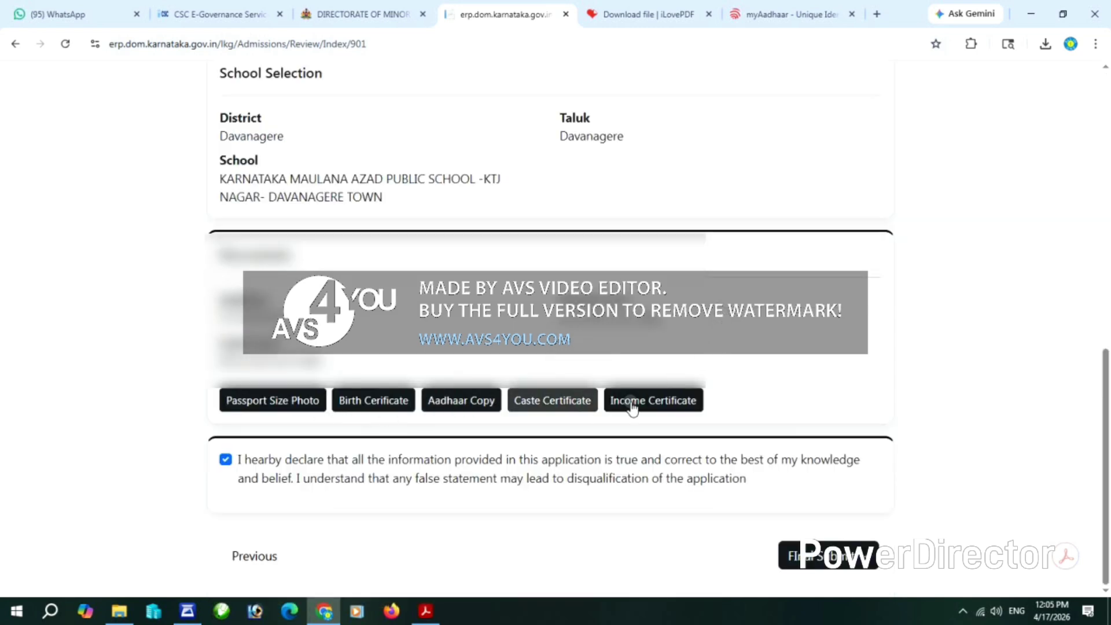
click(814, 556)
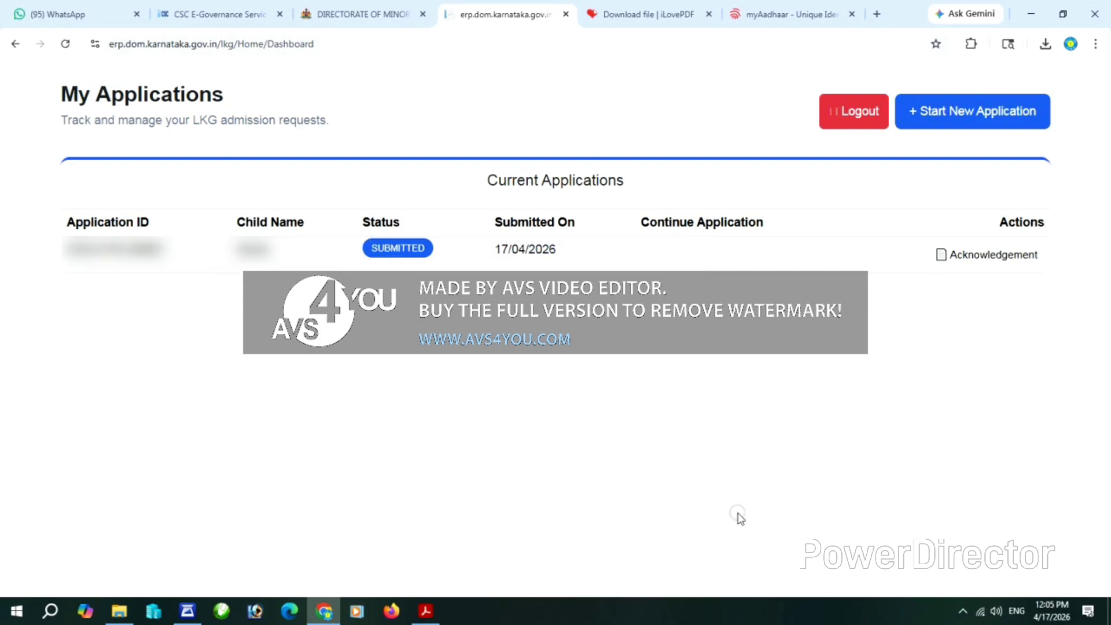
- Generate the application acknowledgement PDF and download it
click(995, 255)
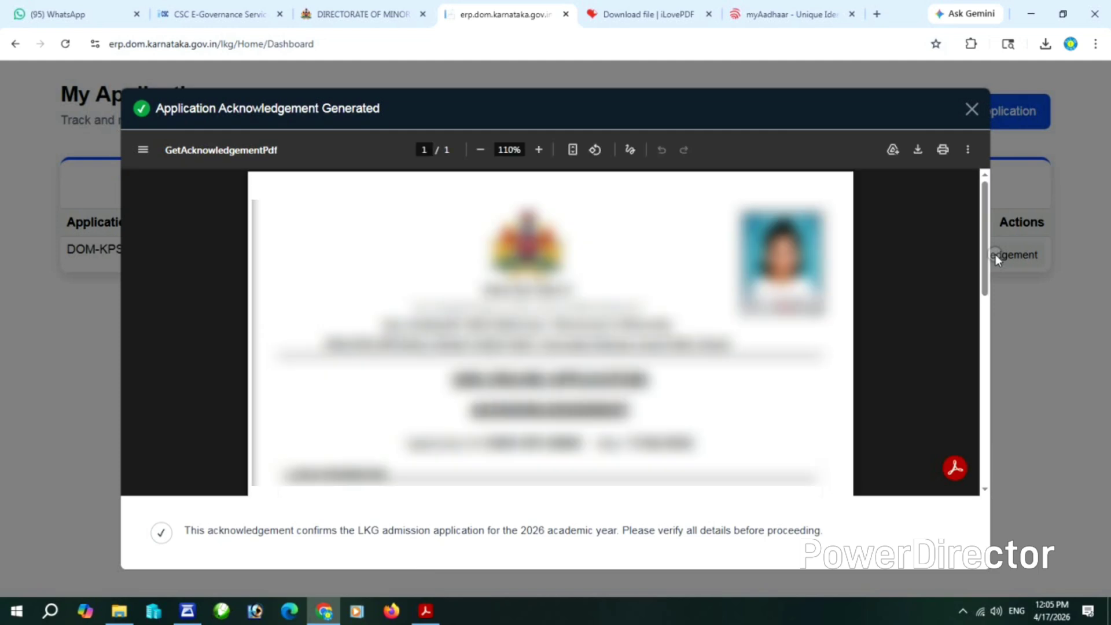
click(919, 151)
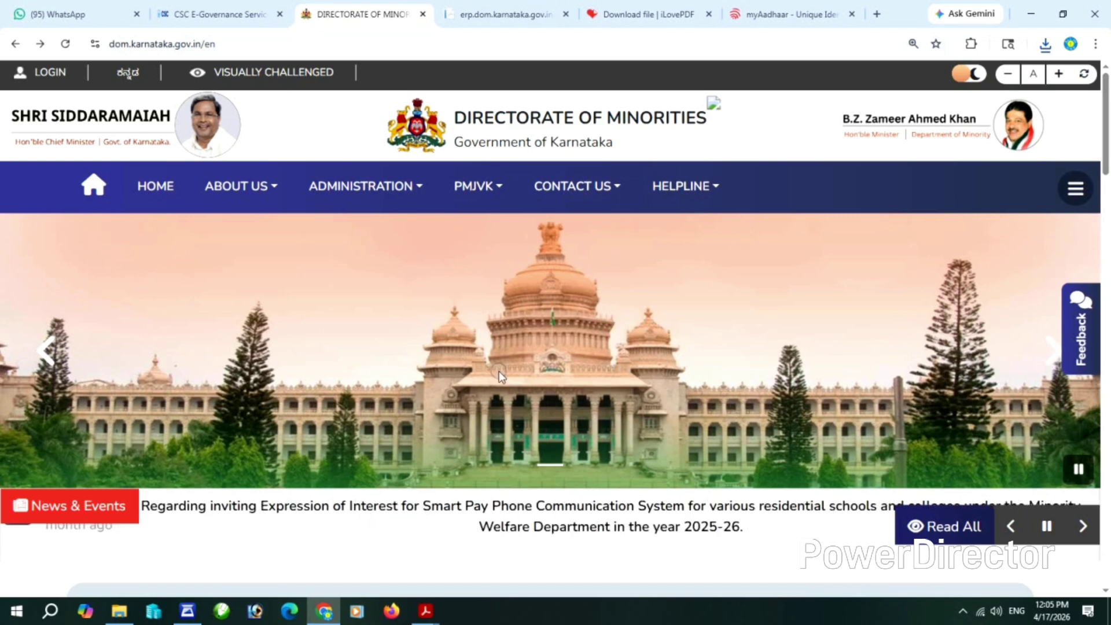
mouse_move(975, 622)
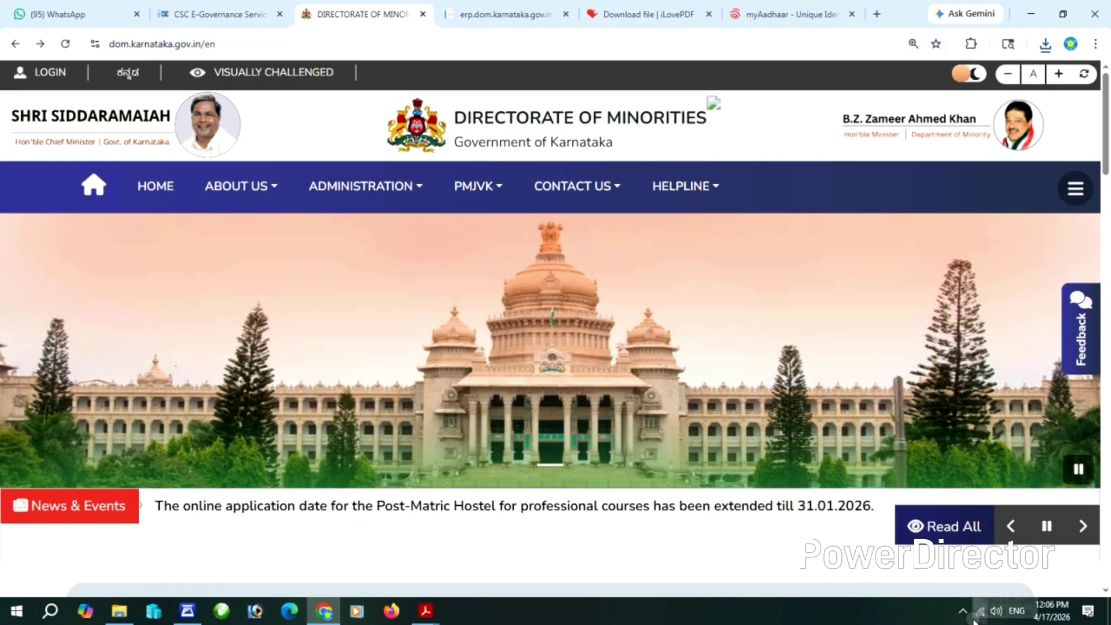